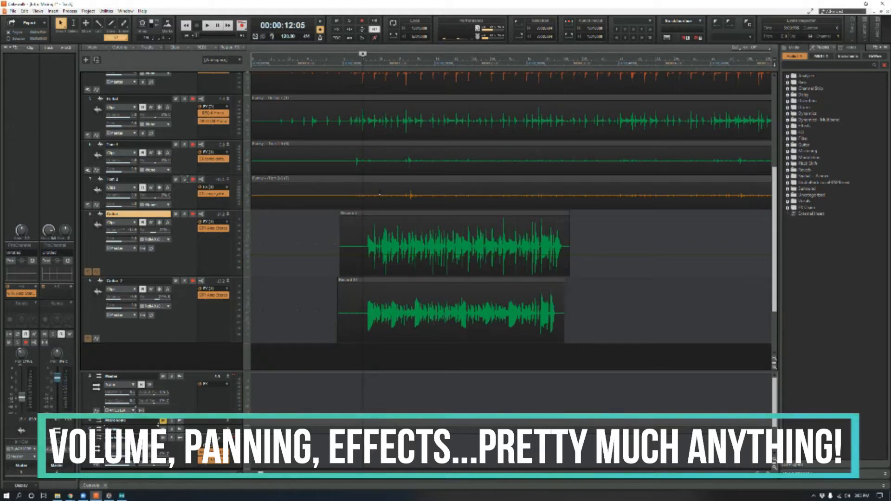
# - Play the project from about 00:00:11:10 and look over the drum and guitar tracks while listening
pyautogui.scroll(4, 377, 177)
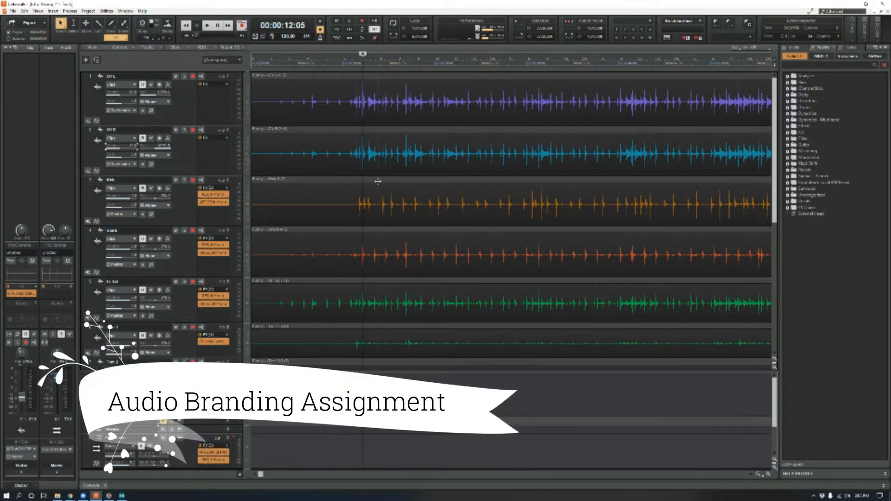
pyautogui.click(356, 63)
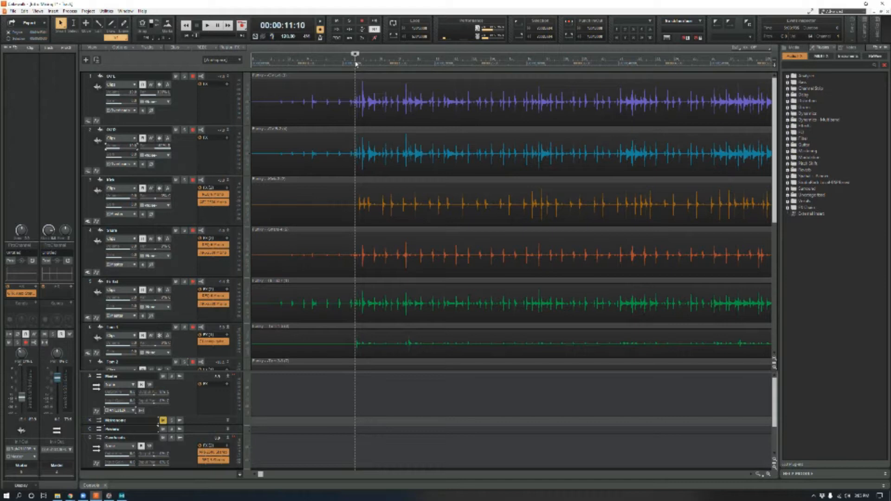
pyautogui.scroll(-3, 185, 284)
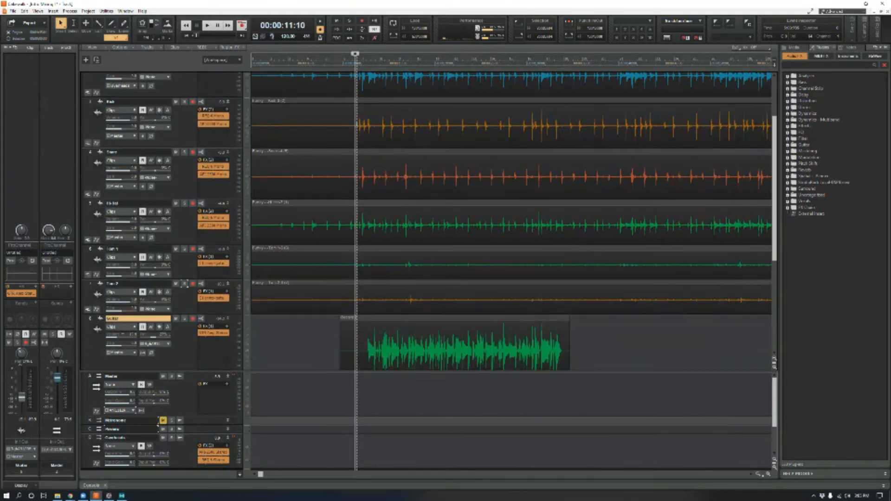
pyautogui.scroll(-3, 358, 123)
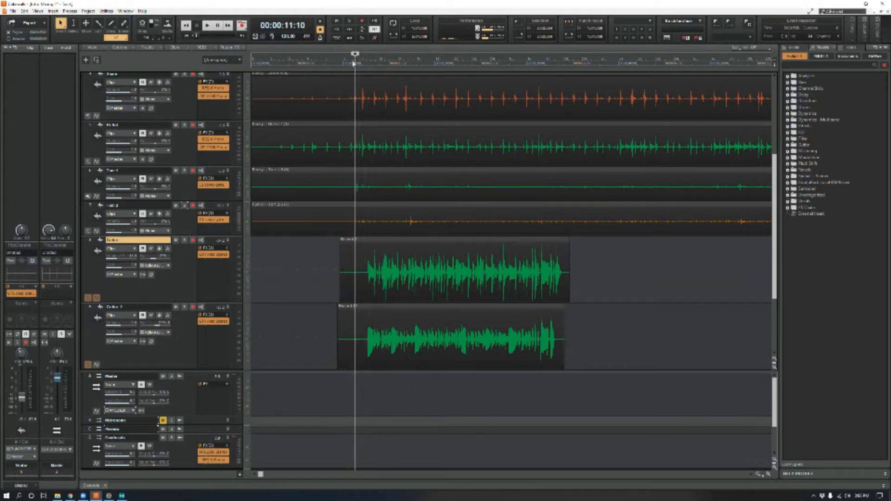
pyautogui.press('space')
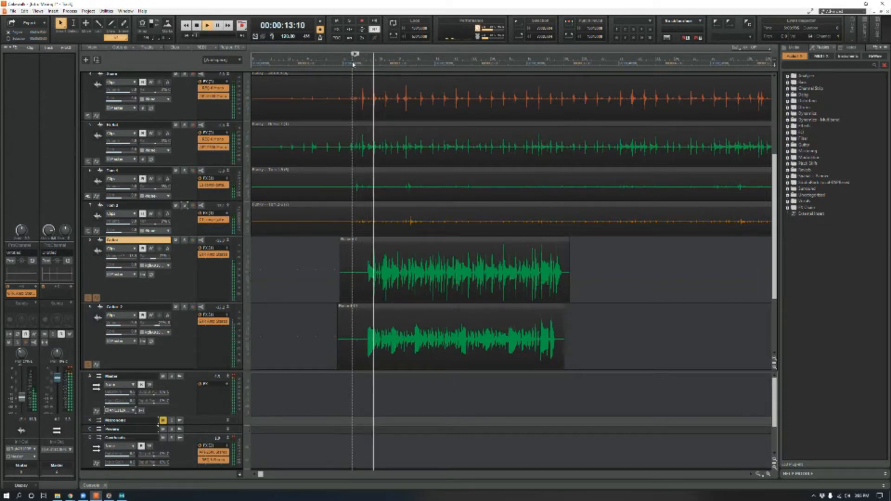
pyautogui.scroll(3, 368, 150)
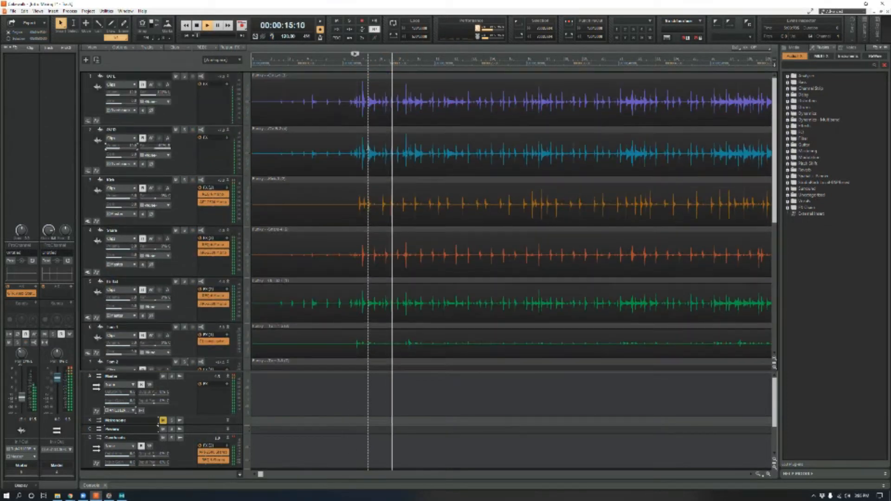
pyautogui.scroll(-5, 368, 149)
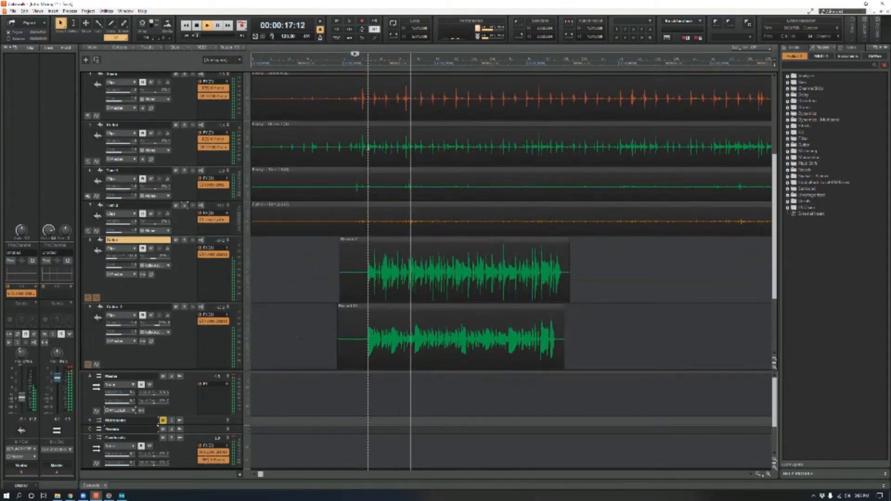
pyautogui.press('space')
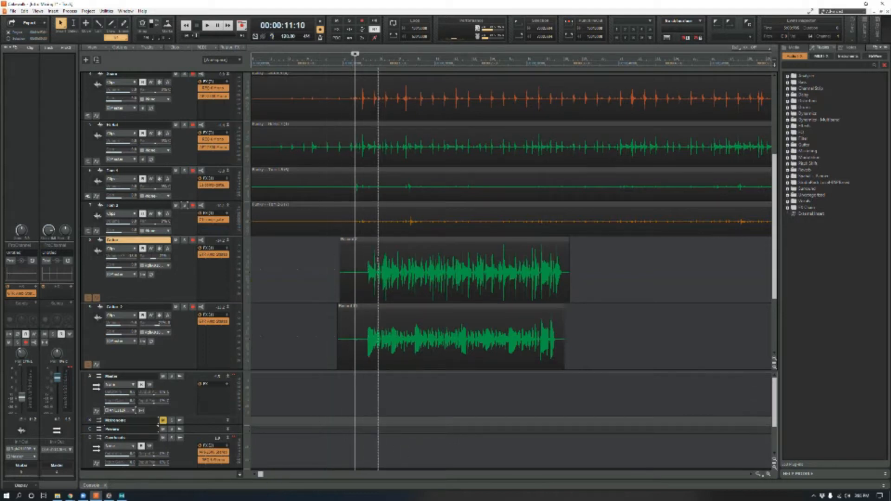
# - Show the automation lane of the Guitar track and examine the list of parameters it can automate
pyautogui.click(383, 240)
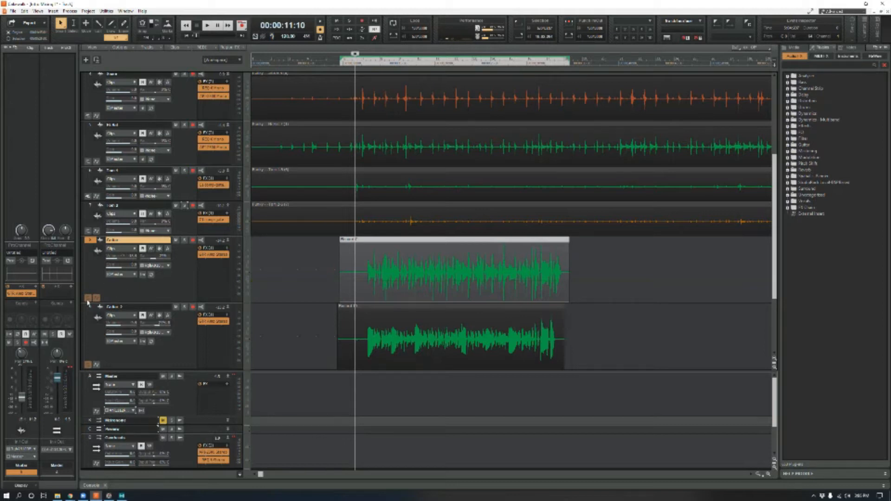
pyautogui.press('super+plus')
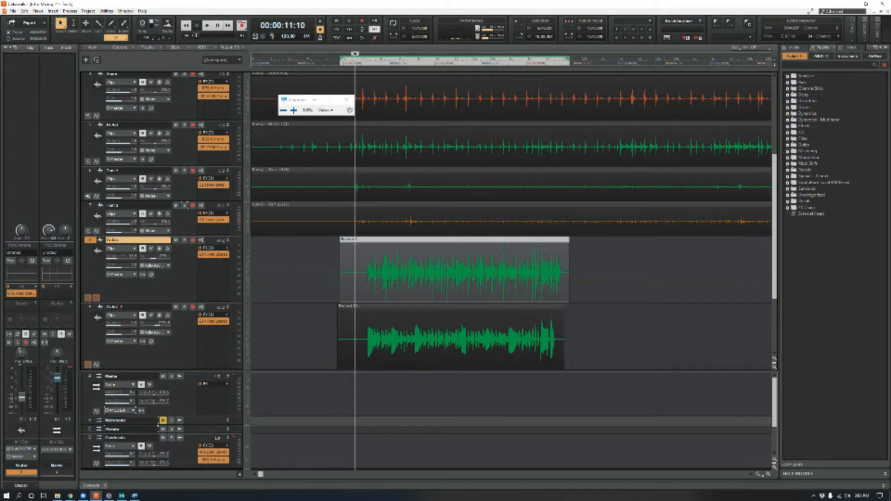
pyautogui.press('super+plus')
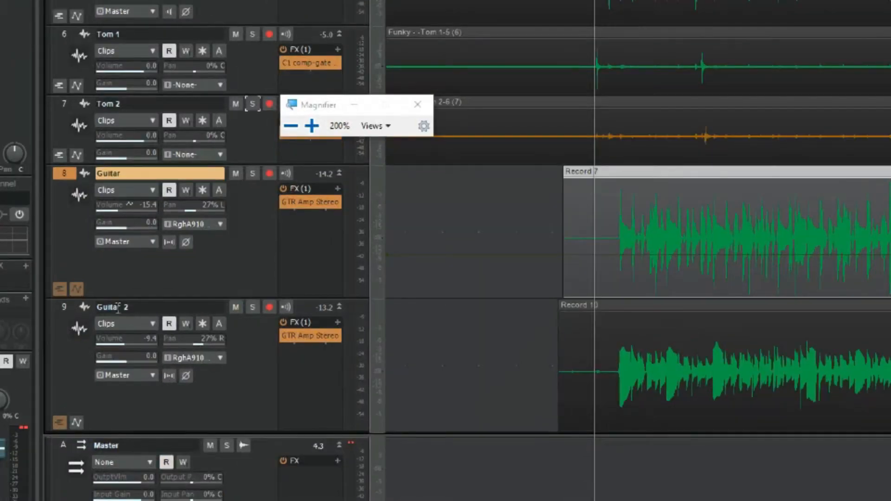
pyautogui.click(73, 291)
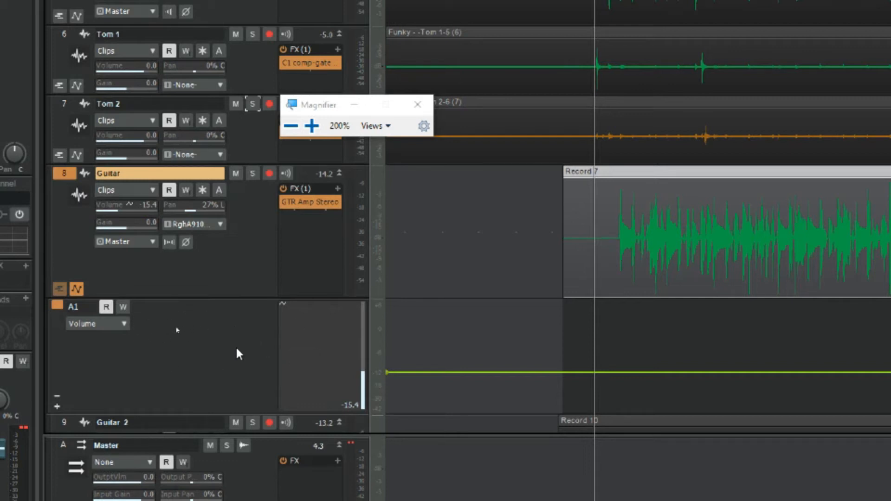
pyautogui.press('super+minus')
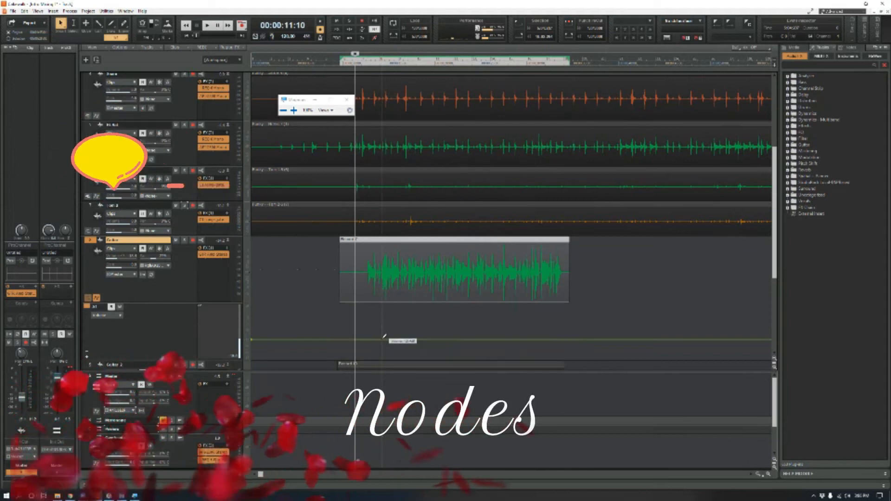
pyautogui.click(103, 318)
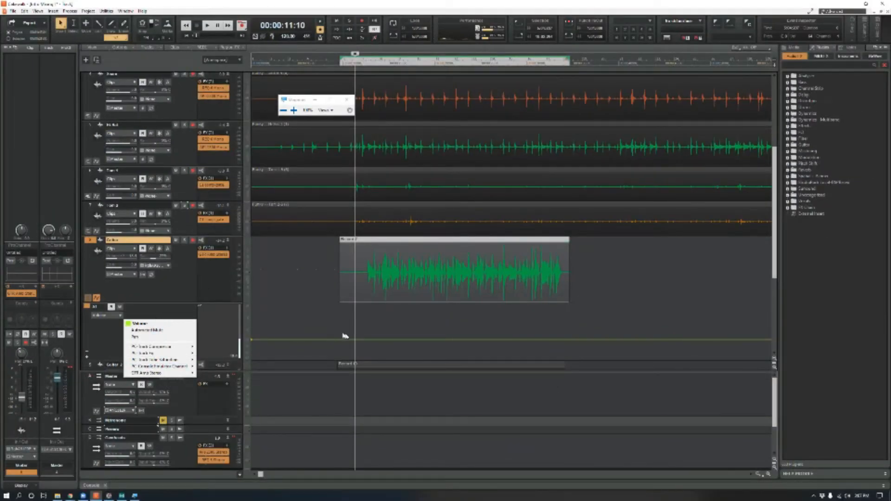
pyautogui.click(360, 342)
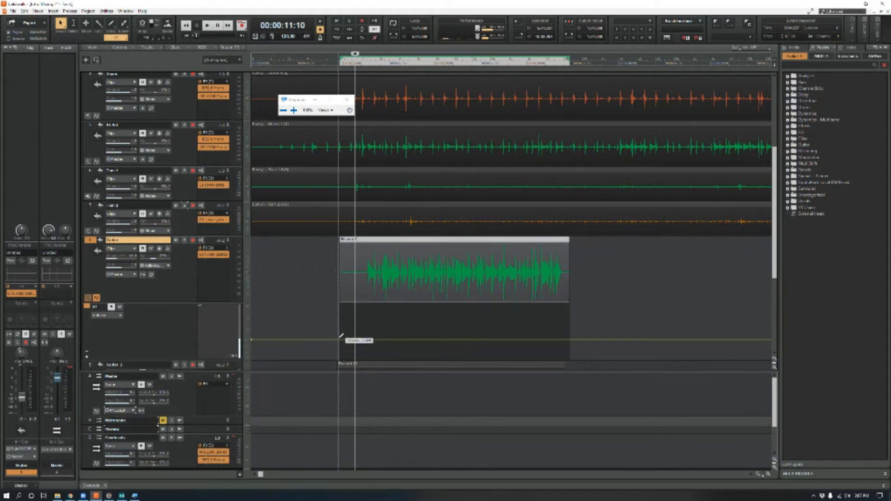
# - Draw a trial volume envelope over the first part of the Guitar clip with several sharp rises and dips
pyautogui.moveTo(376, 338); pyautogui.dragTo(465, 338)
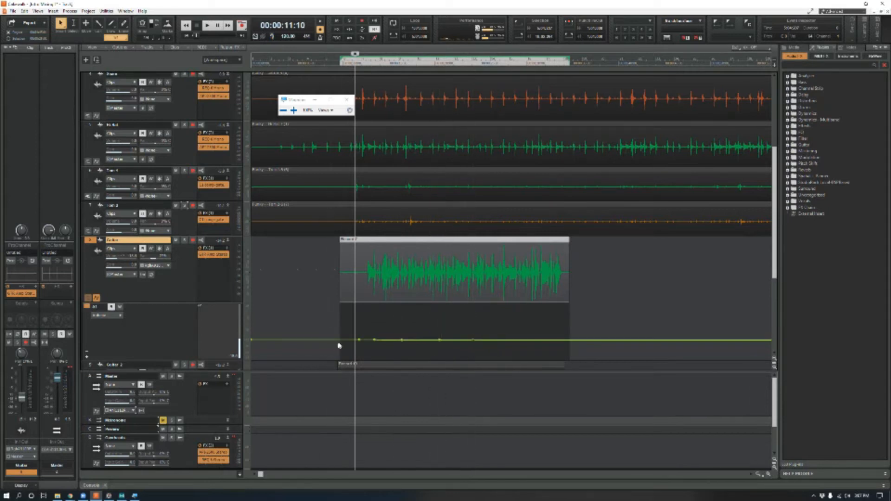
pyautogui.moveTo(374, 340); pyautogui.dragTo(379, 317)
pyautogui.moveTo(441, 340); pyautogui.dragTo(430, 379)
pyautogui.click(423, 323)
pyautogui.click(453, 326)
pyautogui.moveTo(454, 326); pyautogui.dragTo(472, 305)
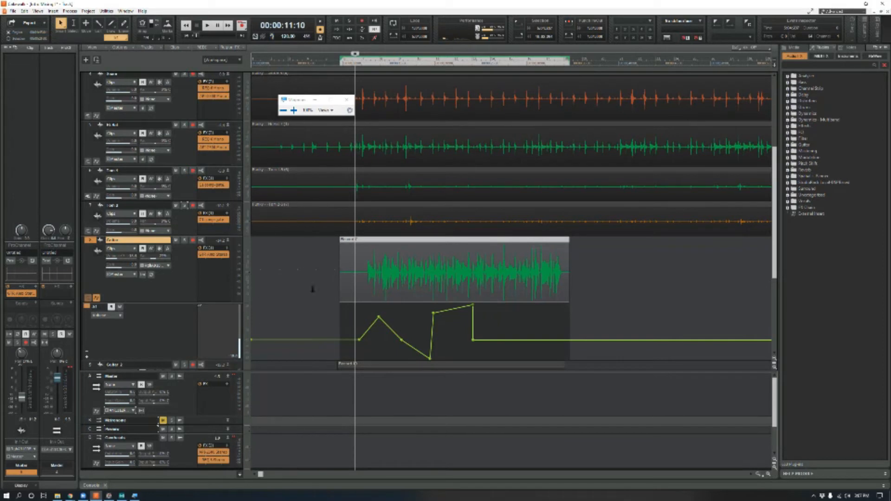
# - Play the project with the Guitar track soloed to hear its volume automation
pyautogui.press('space')
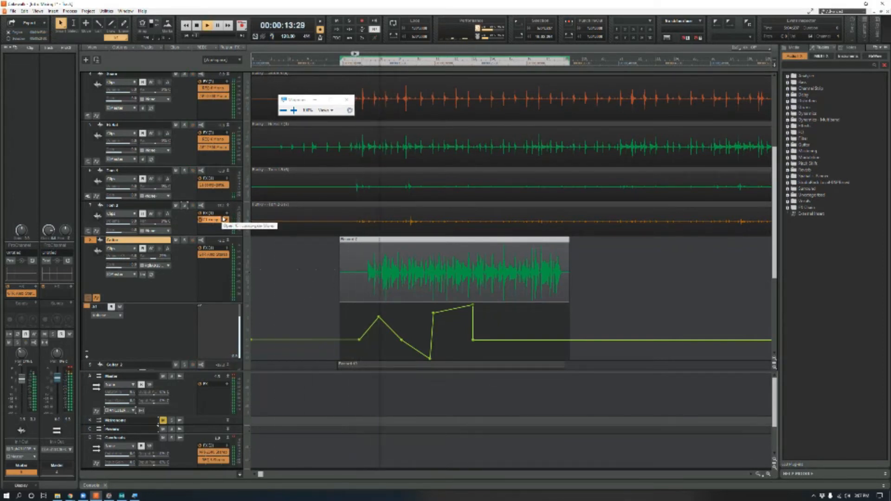
pyautogui.click(184, 240)
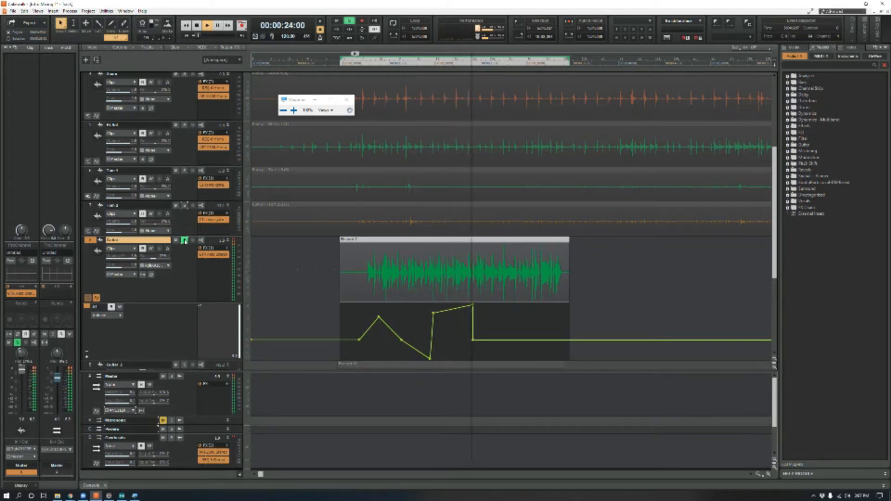
pyautogui.press('space')
# - Undo the Guitar track's volume envelope edits and turn off its solo
pyautogui.hotkey('ctrl', 'z')
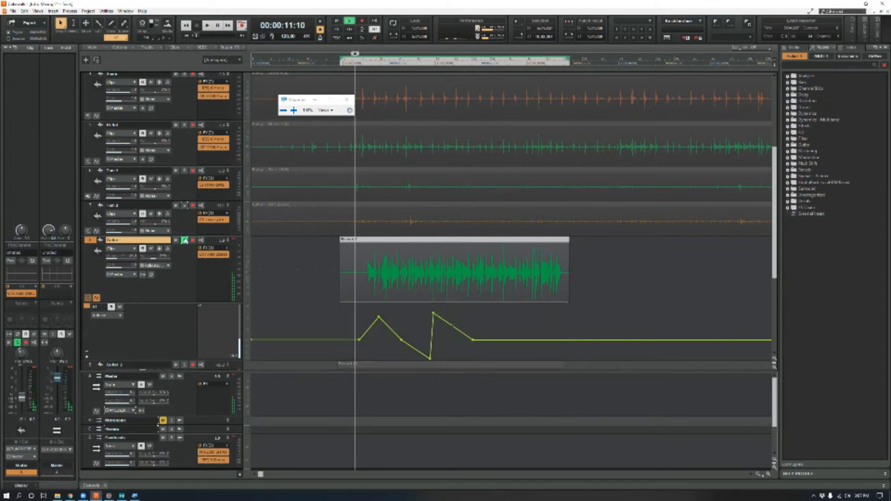
pyautogui.hotkey('ctrl', 'z')
pyautogui.hotkey('ctrl', 'z')
pyautogui.click(185, 240)
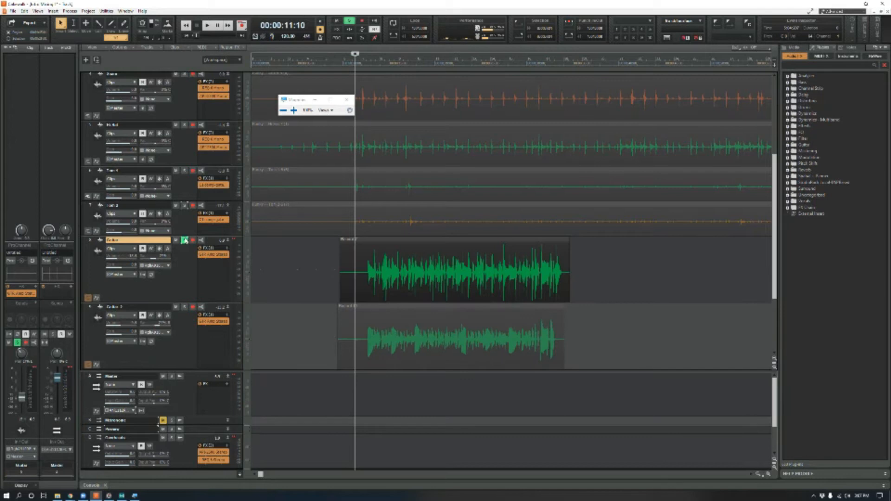
pyautogui.click(185, 241)
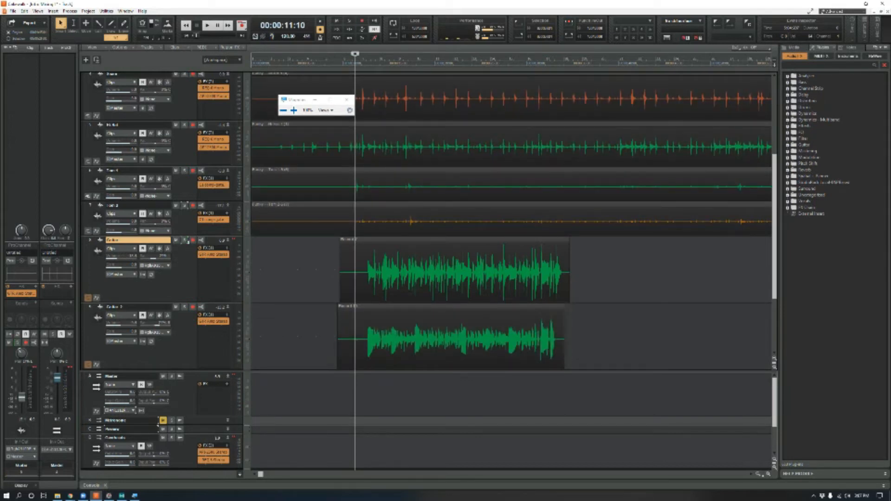
# - Try splitting the Guitar clip at 00:00:16:11 and moving its second part to a new track below Guitar 2
pyautogui.click(401, 241)
pyautogui.click(405, 240)
pyautogui.press('s')
pyautogui.click(435, 241)
pyautogui.click(435, 242)
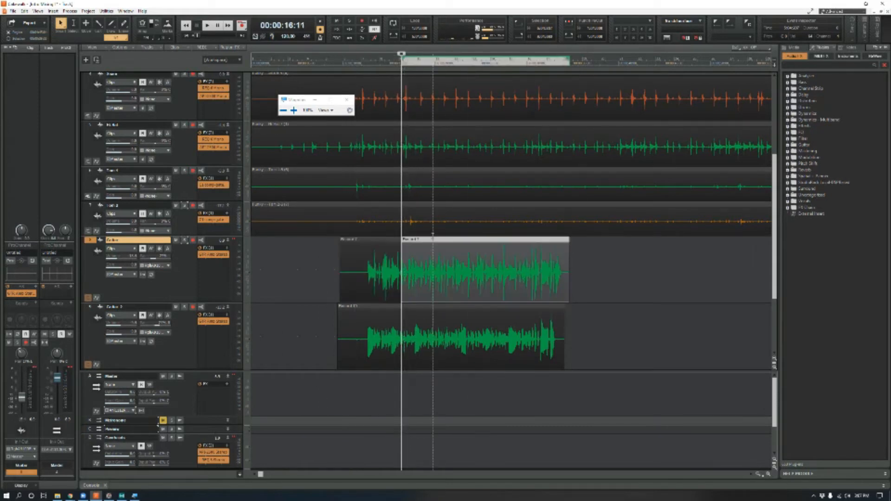
pyautogui.click(423, 265)
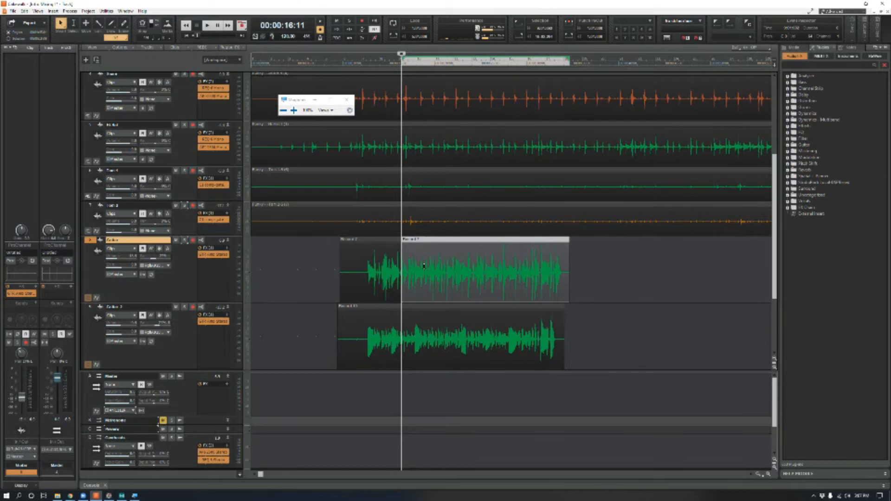
pyautogui.scroll(-3, 424, 265)
pyautogui.press('KP_2')
pyautogui.press('KP_2')
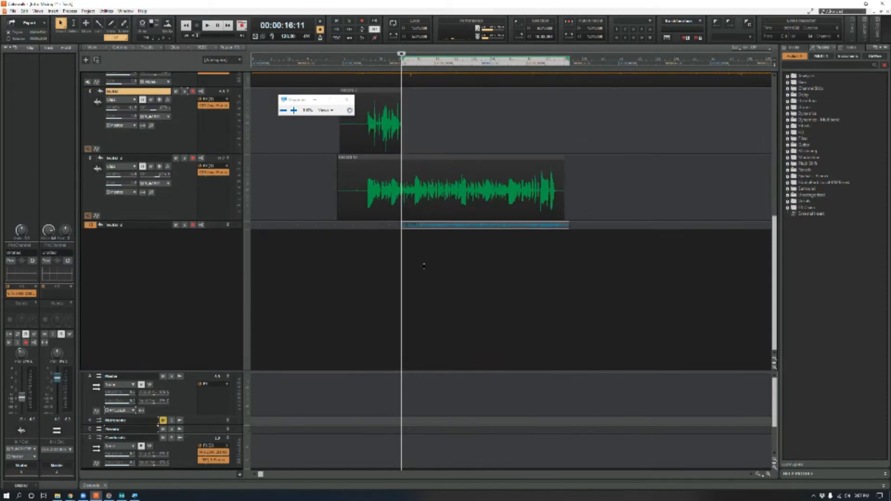
# - Undo the move and the split so the Guitar clip is whole on its own track
pyautogui.hotkey('ctrl', 'z')
pyautogui.hotkey('ctrl', 'z')
pyautogui.scroll(4, 427, 238)
pyautogui.hotkey('ctrl', 'z')
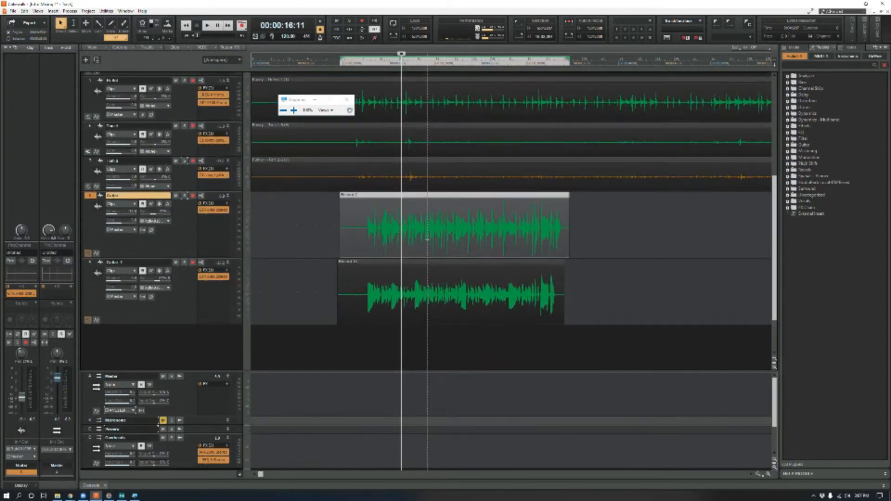
pyautogui.scroll(2, 427, 239)
# - Place the playhead at 00:00:11:20, show the Guitar track's automation lane and set it to Pan
pyautogui.click(358, 64)
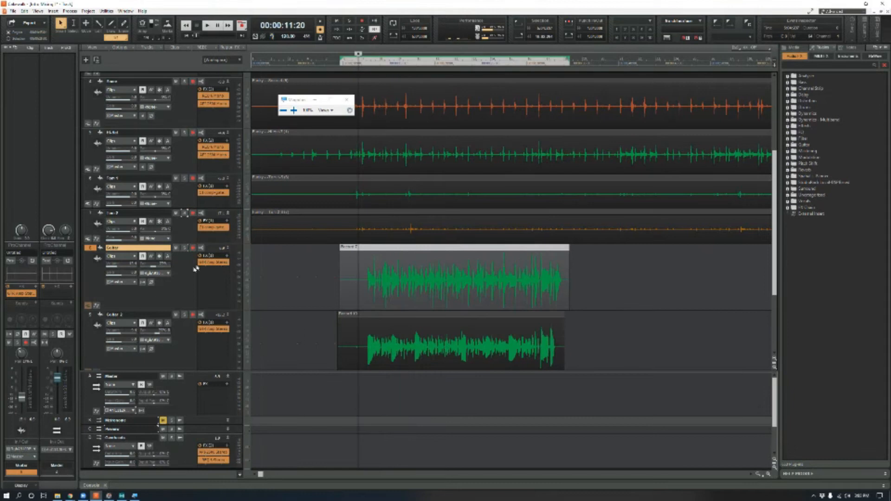
pyautogui.click(93, 307)
pyautogui.scroll(-1, 147, 290)
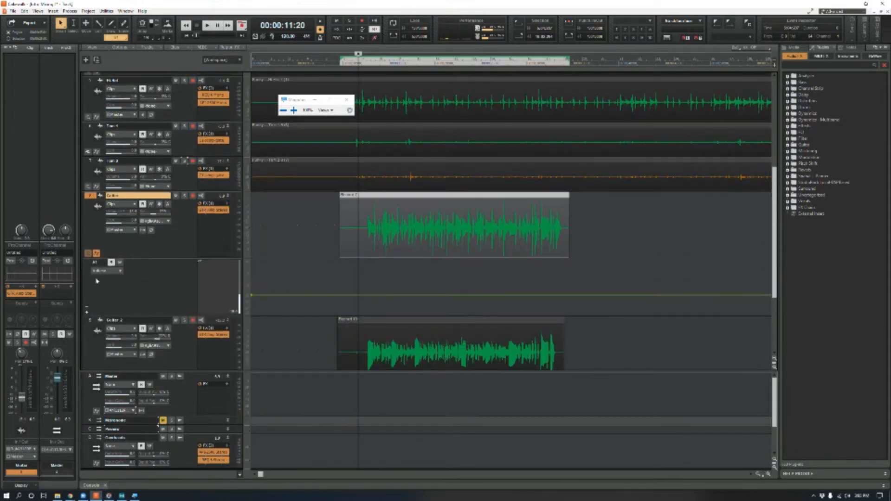
pyautogui.press('super+plus')
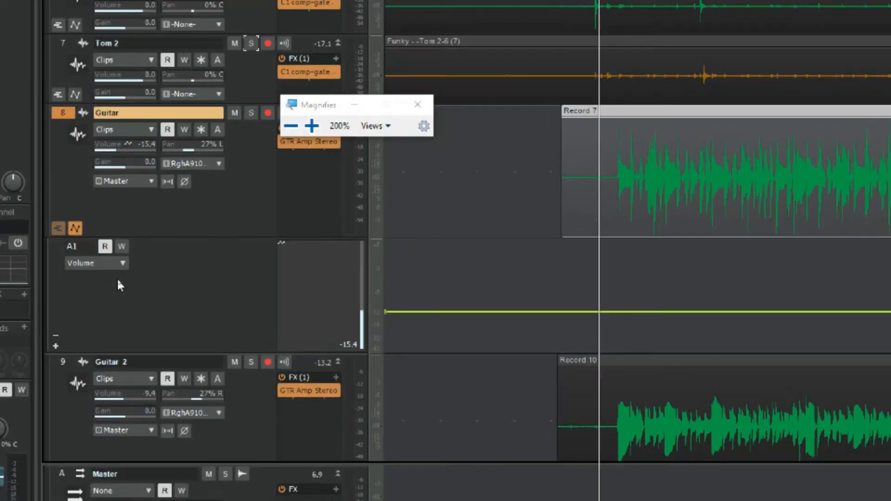
pyautogui.click(116, 263)
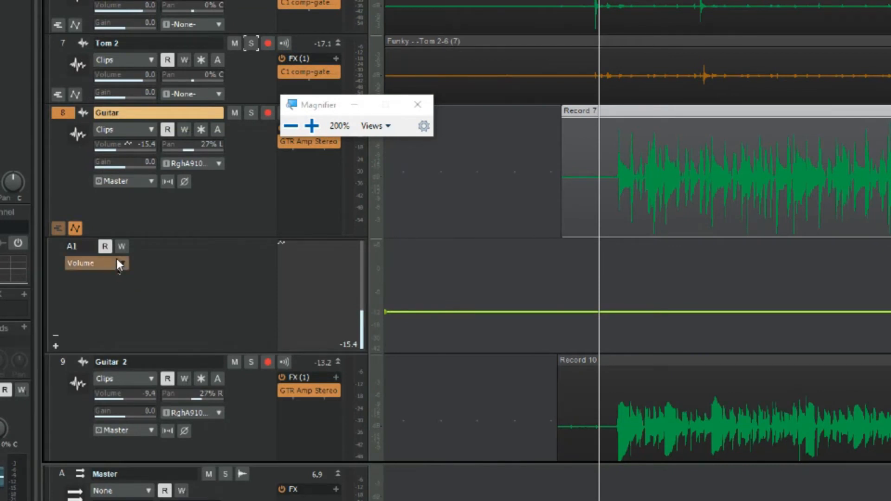
pyautogui.click(167, 305)
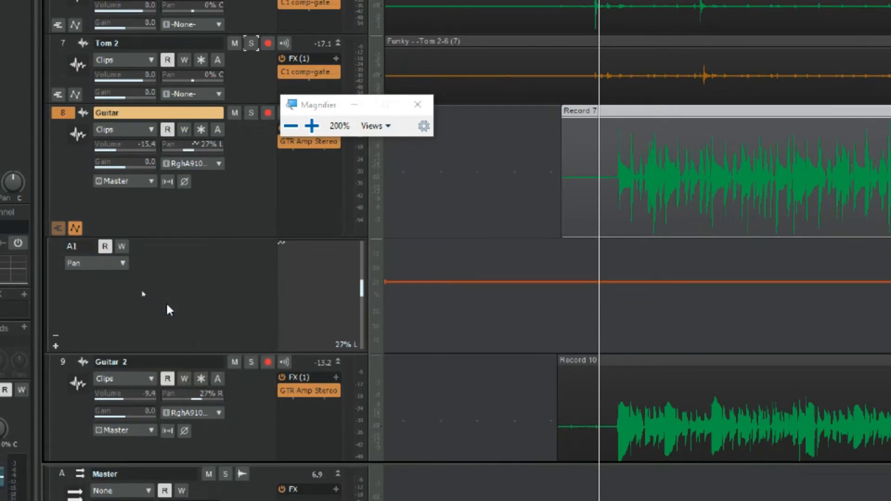
pyautogui.press('super+minus')
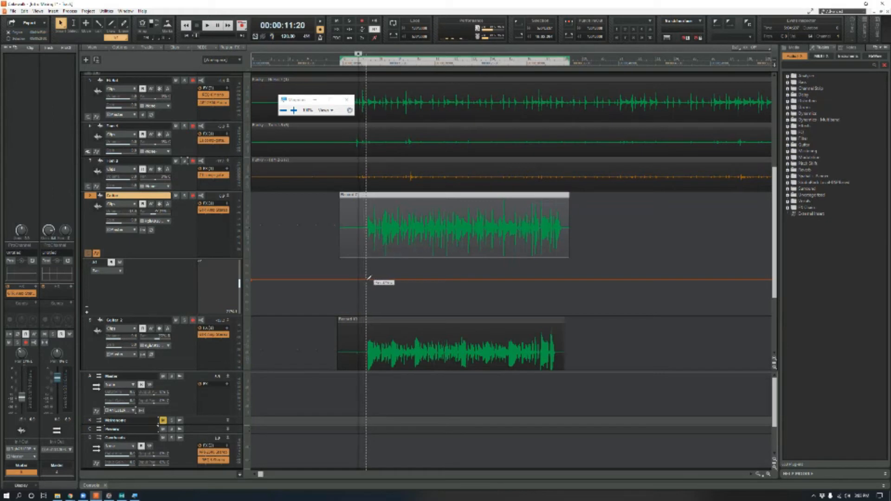
# - Draw a V-shaped pan envelope across the Guitar clip, lowest near mid-clip and raised above center at both ends
pyautogui.click(402, 278)
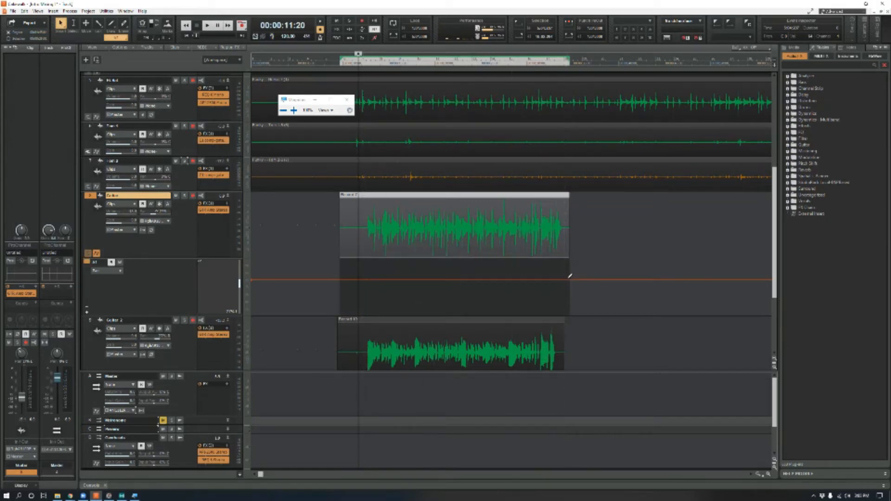
pyautogui.moveTo(462, 280); pyautogui.dragTo(458, 314)
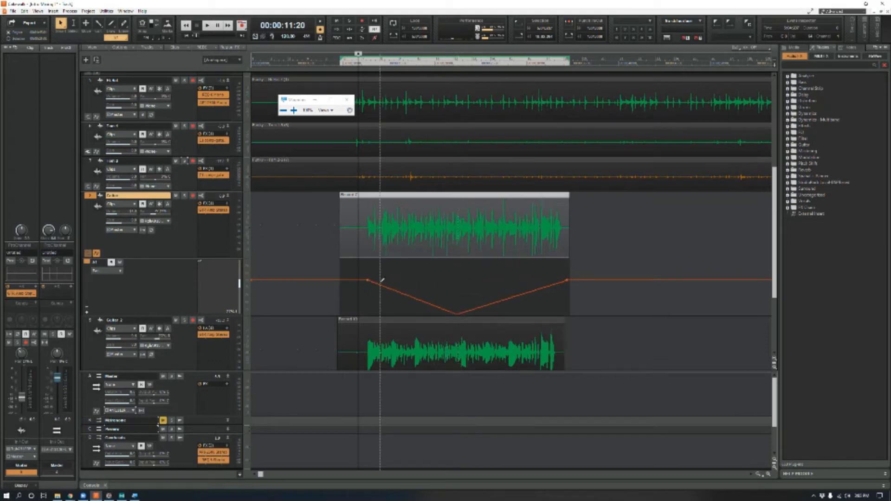
pyautogui.moveTo(382, 281); pyautogui.dragTo(364, 262)
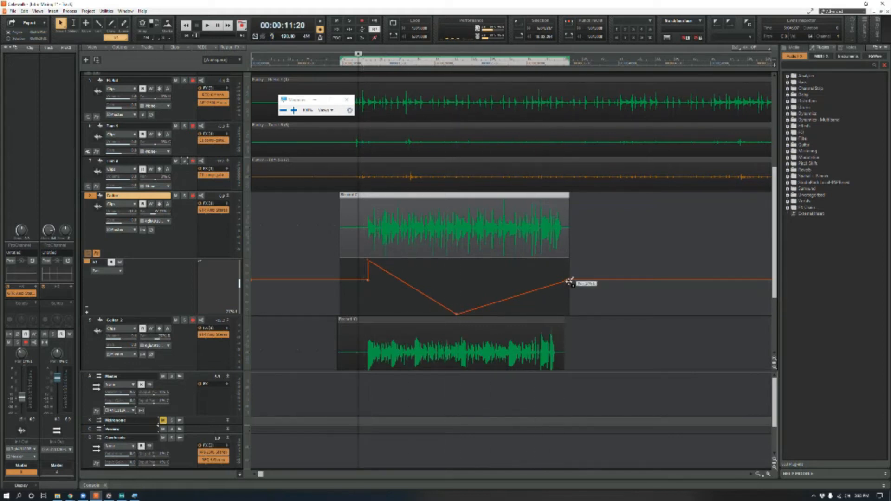
pyautogui.moveTo(568, 281); pyautogui.dragTo(555, 261)
# - Play back the Guitar track's pan automation and mute the Guitar 2 track during playback
pyautogui.press('space')
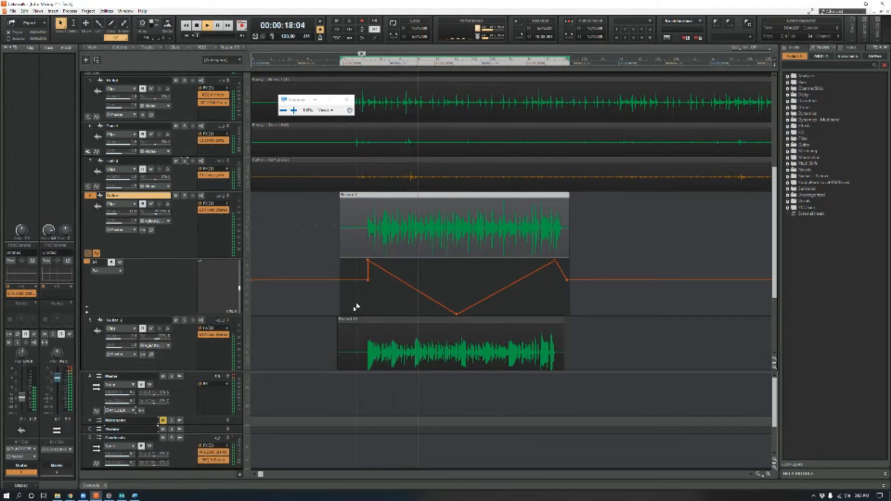
pyautogui.click(176, 321)
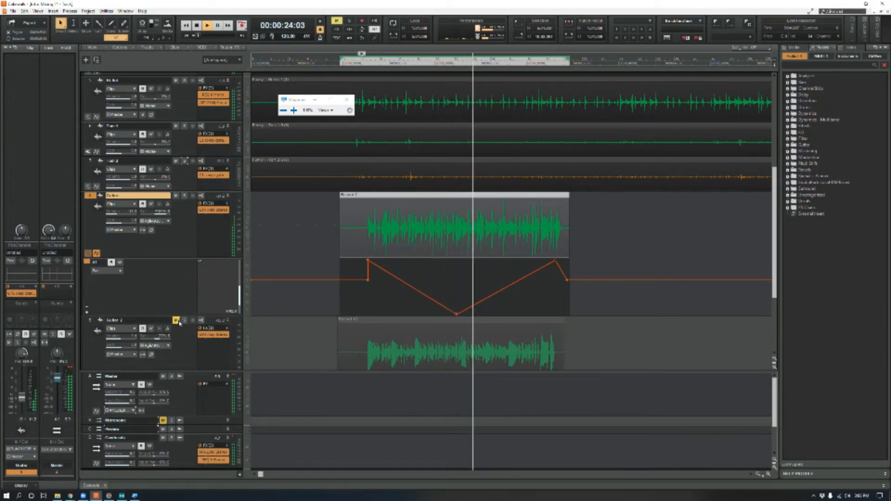
pyautogui.press('space')
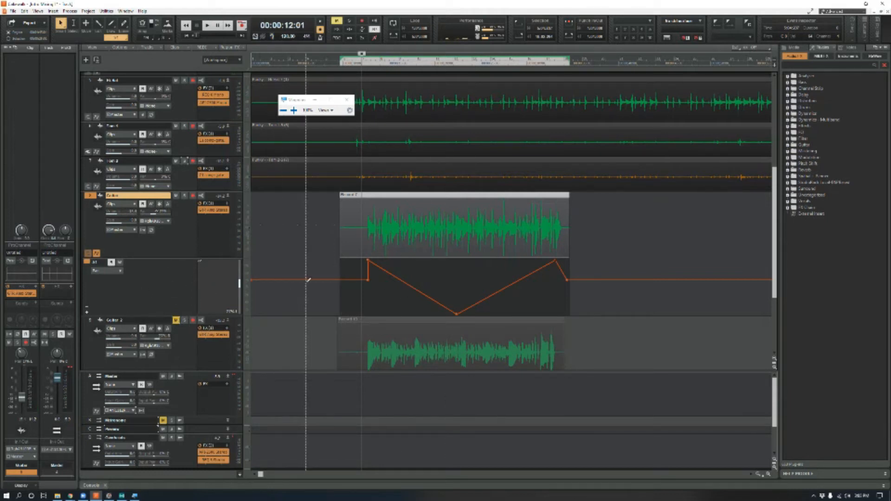
# - Undo the Guitar track's pan envelope edits and its pan automation lane
pyautogui.press('Delete')
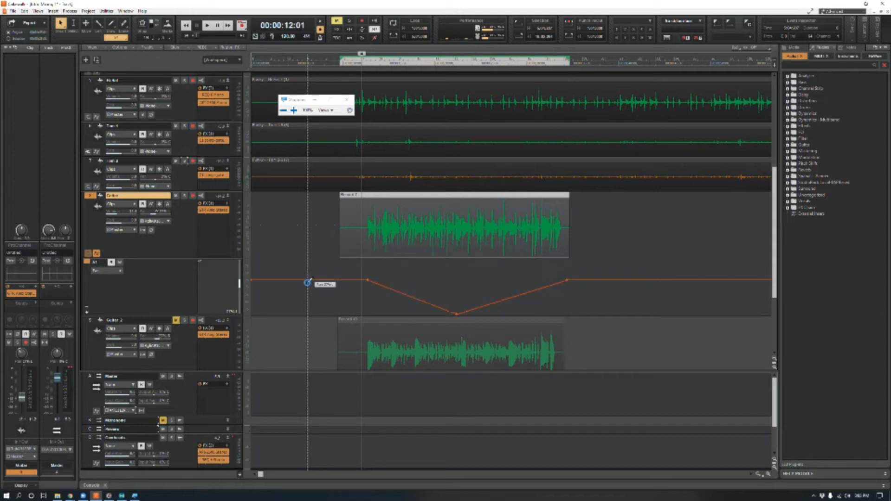
pyautogui.hotkey('ctrl', 'z')
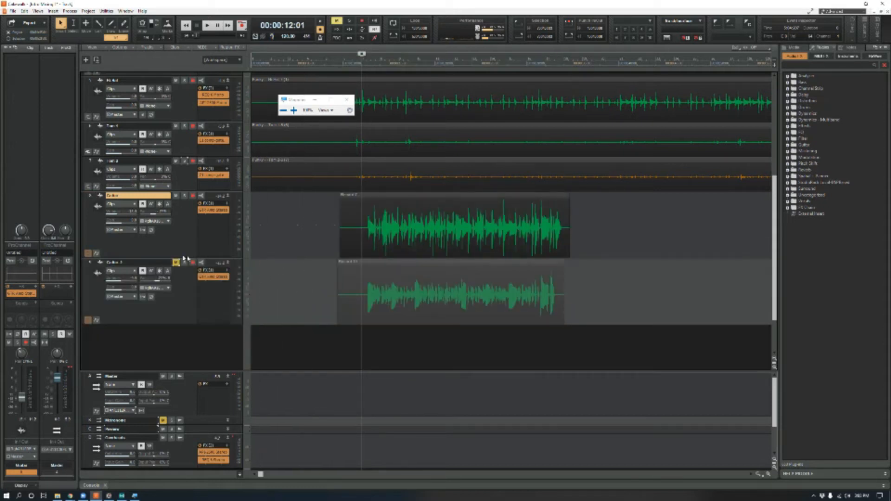
# - Show the Guitar track's automation lane and look through the GTR Amp Stereo parameters available for it
pyautogui.click(97, 254)
pyautogui.click(122, 272)
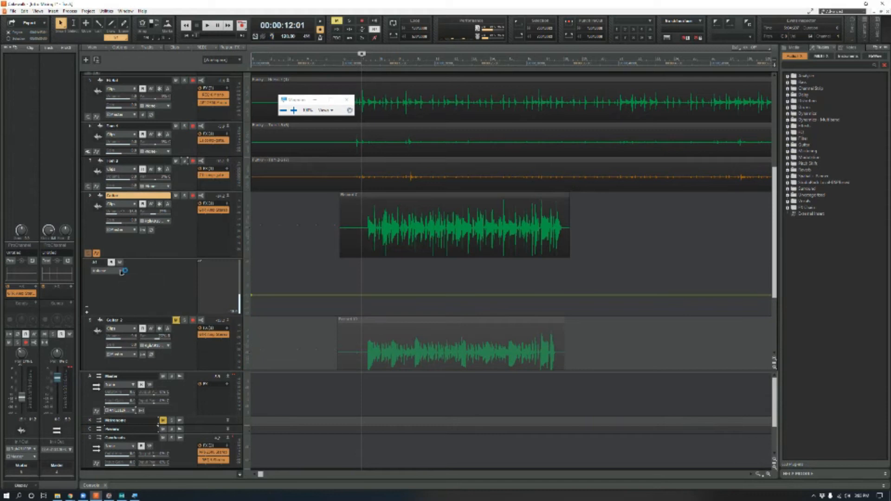
pyautogui.moveTo(158, 331)
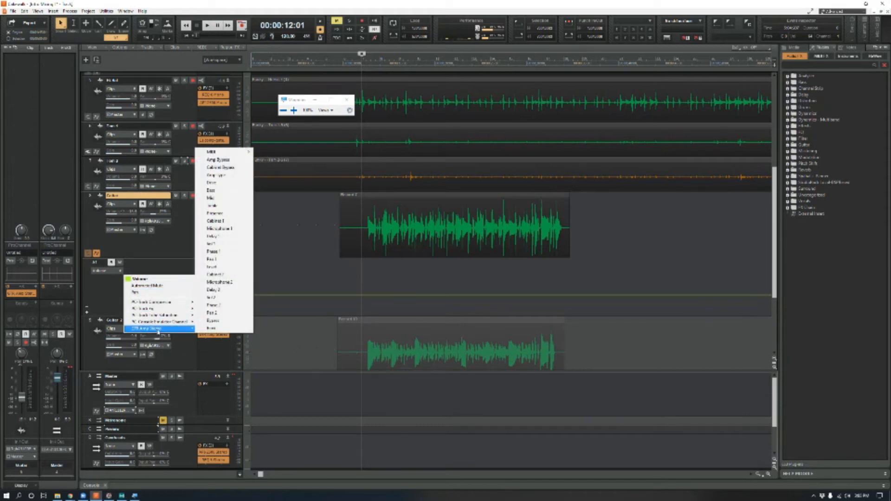
pyautogui.click(221, 264)
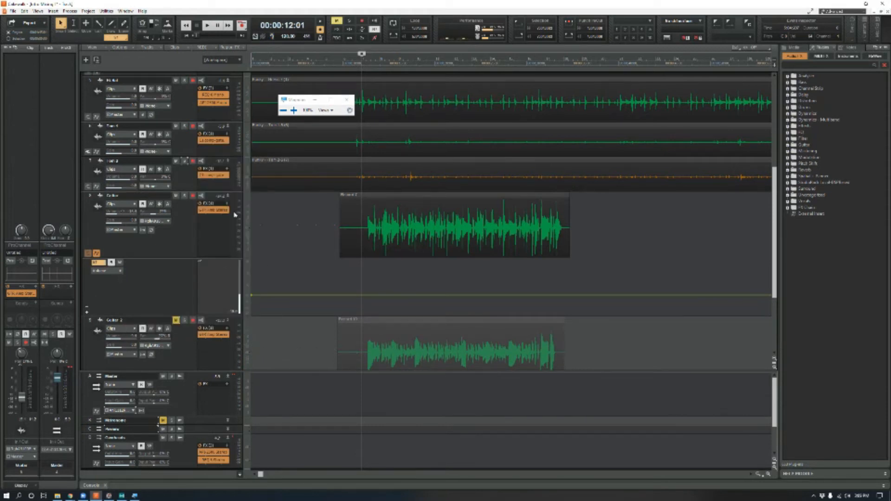
# - Open the Guitar track's GTR Amp Stereo plug-in and move its window clear of the automation lane
pyautogui.press('super+plus')
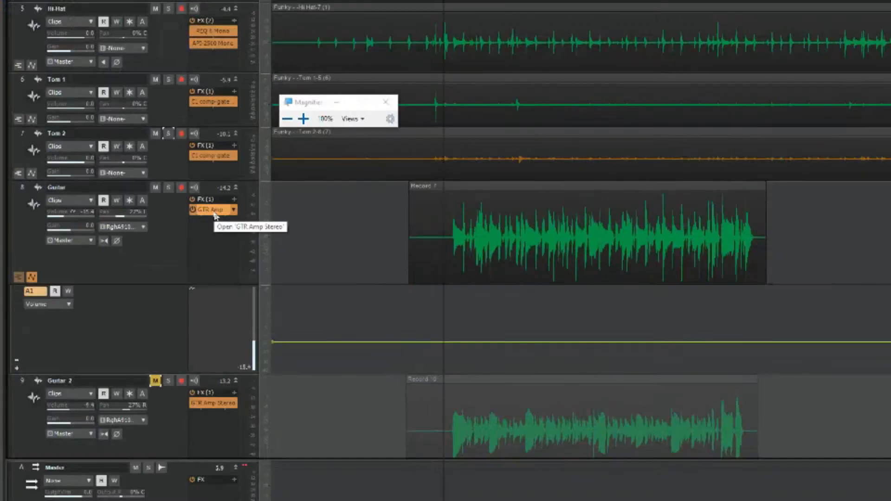
pyautogui.press('super+minus')
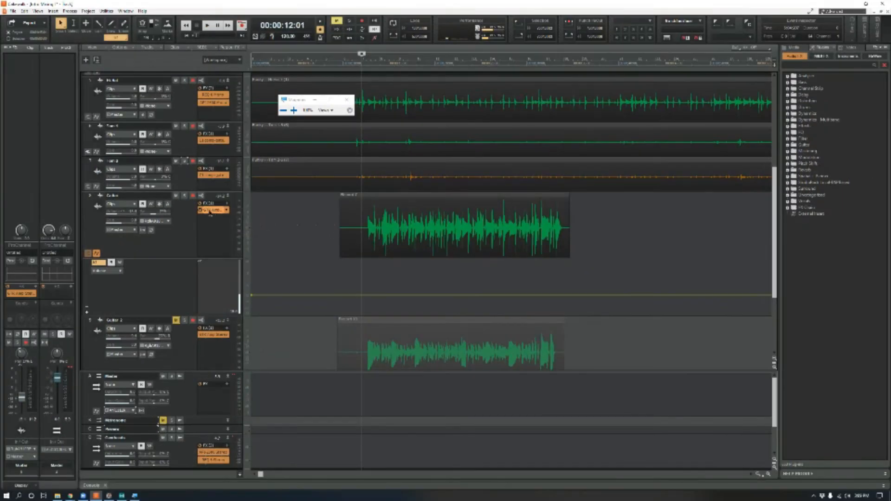
pyautogui.doubleClick(209, 211)
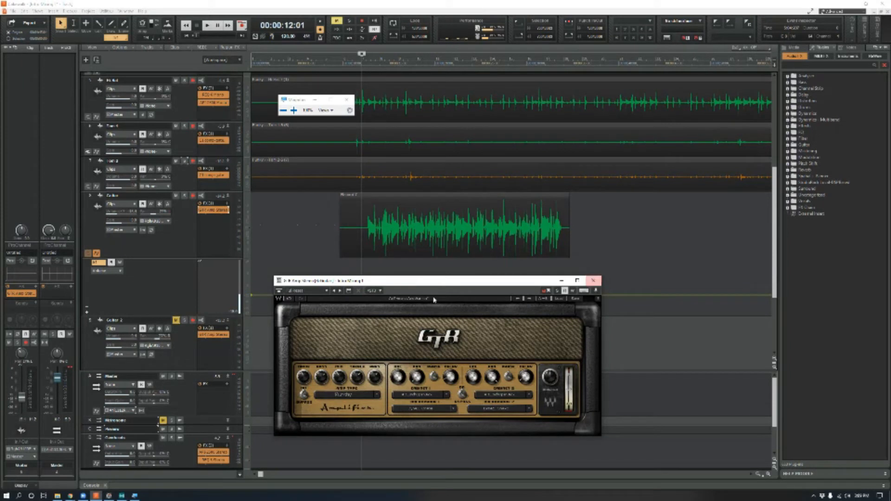
pyautogui.moveTo(364, 282); pyautogui.dragTo(530, 83)
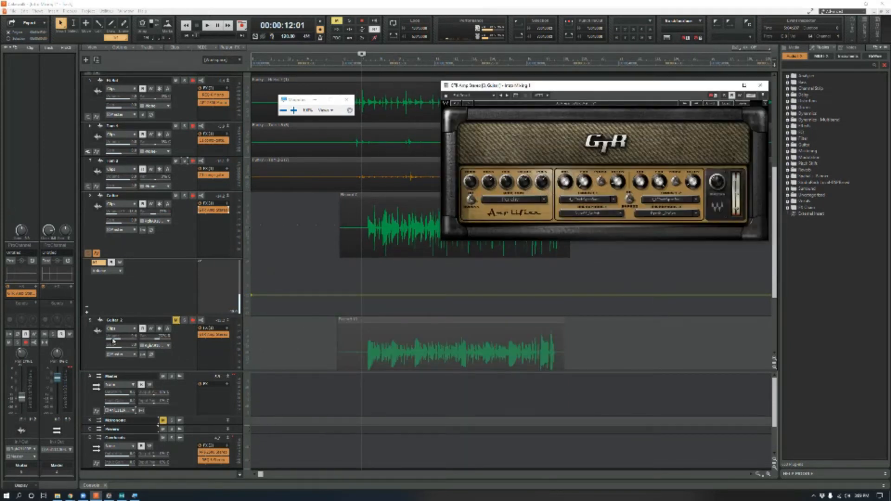
# - Set the Guitar track's automation lane to the GTR Amp Stereo Amp Type parameter
pyautogui.click(121, 271)
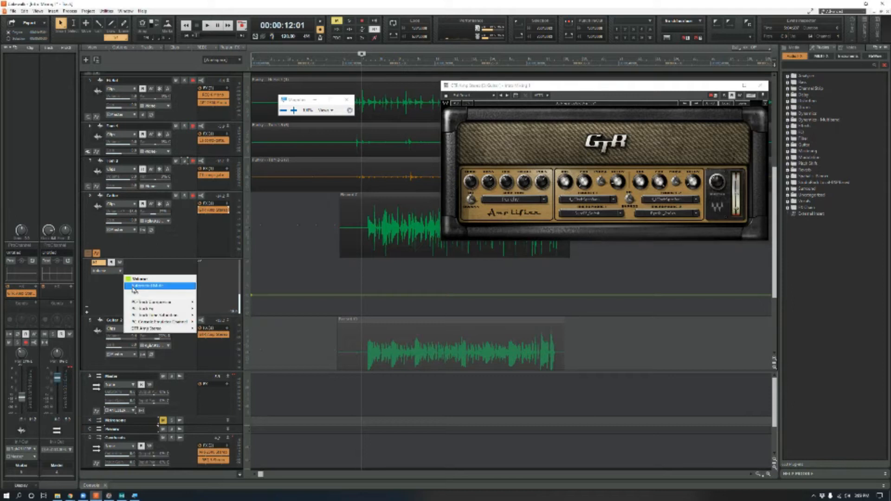
pyautogui.moveTo(158, 330)
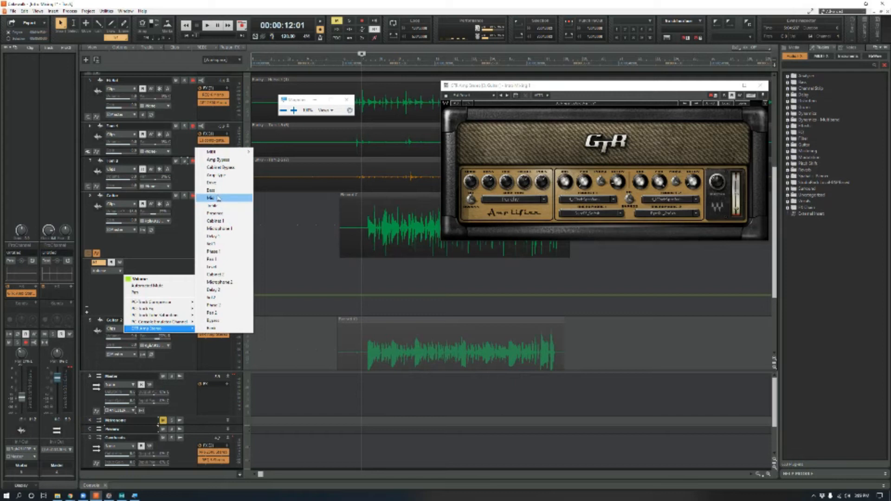
pyautogui.click(216, 176)
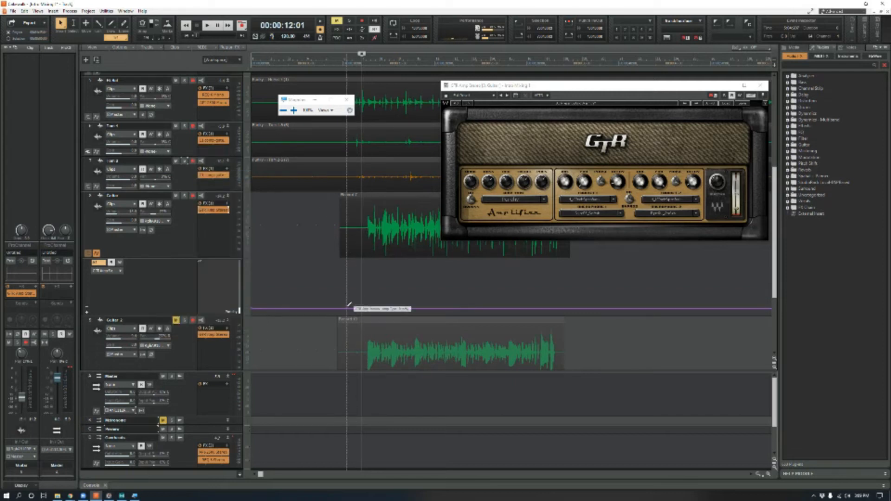
# - Draw an Amp Type envelope that starts rising at the beginning of the guitar part and levels off shortly after
pyautogui.click(366, 306)
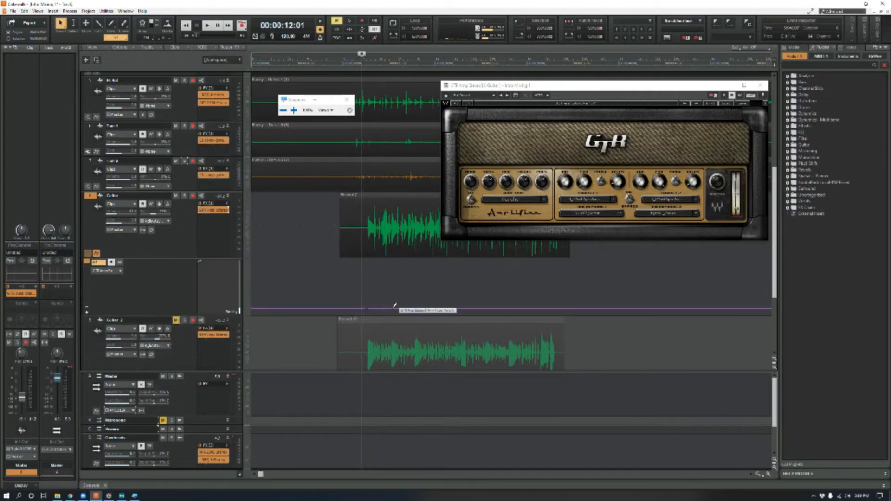
pyautogui.moveTo(386, 308); pyautogui.dragTo(385, 302)
pyautogui.press('super+plus')
pyautogui.press('super+plus')
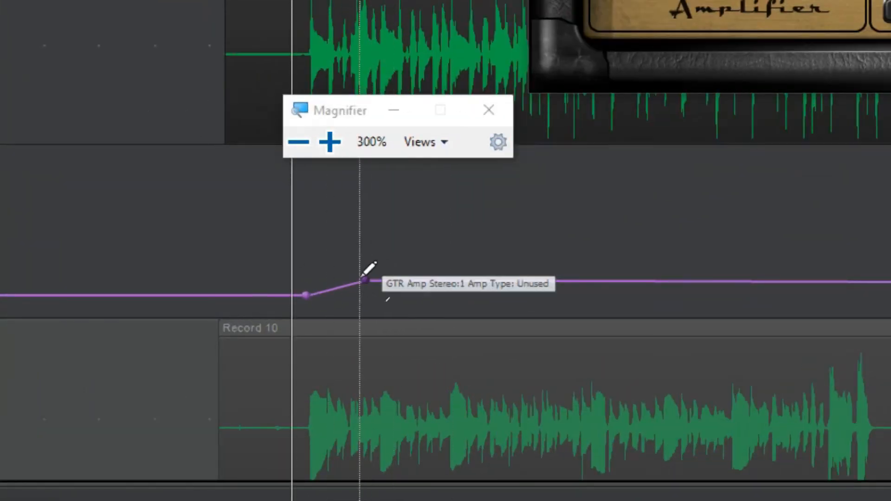
pyautogui.moveTo(365, 280)
pyautogui.mouseDown()
pyautogui.moveTo(360, 311)
pyautogui.moveTo(370, 310)
pyautogui.moveTo(368, 171)
pyautogui.moveTo(366, 276)
pyautogui.mouseUp()
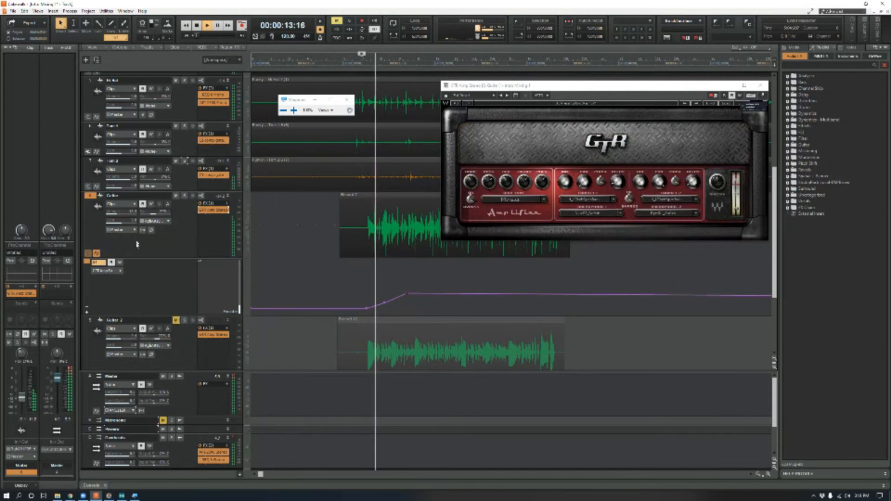
# - Play back the Amp Type automation with the Guitar track soloed, and turn its solo off after stopping
pyautogui.click(185, 196)
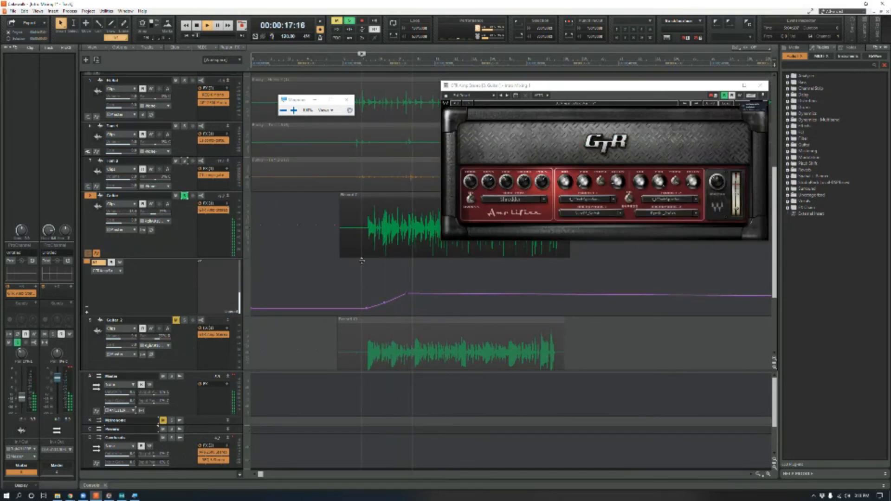
pyautogui.press('space')
pyautogui.press('space')
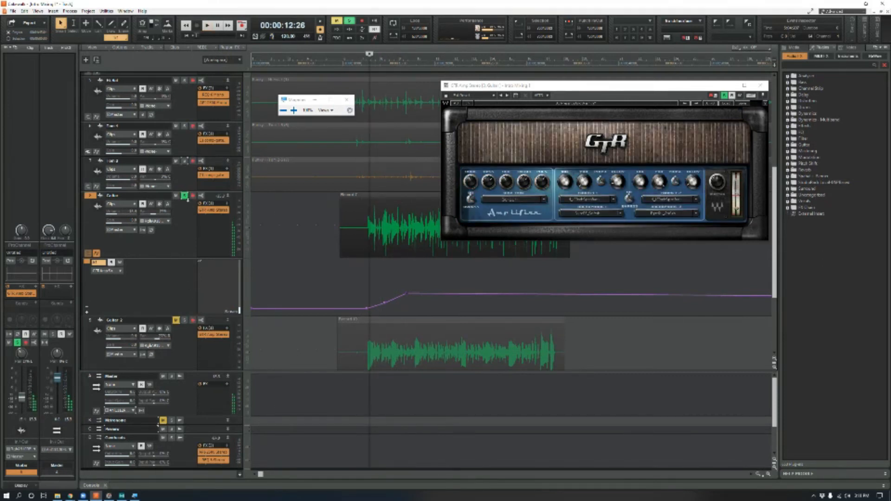
pyautogui.click(184, 196)
# - Minimize the Guitar track's height and close the Magnifier
pyautogui.click(229, 196)
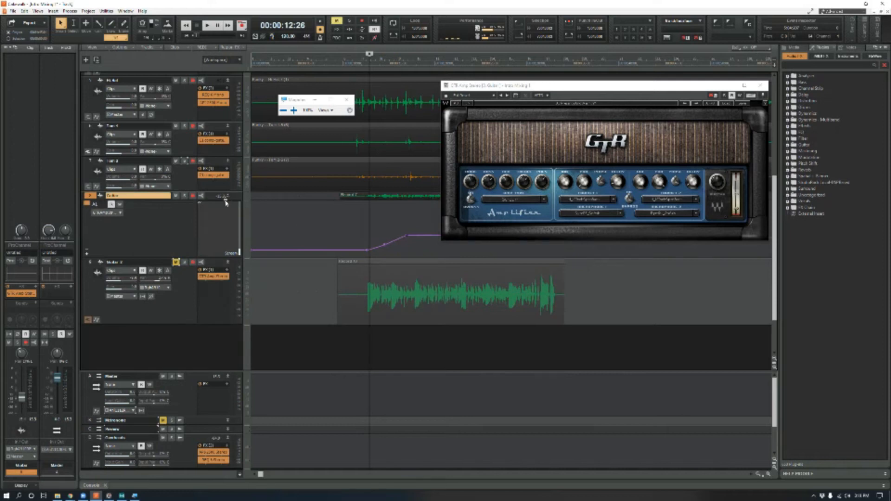
pyautogui.scroll(5, 92, 217)
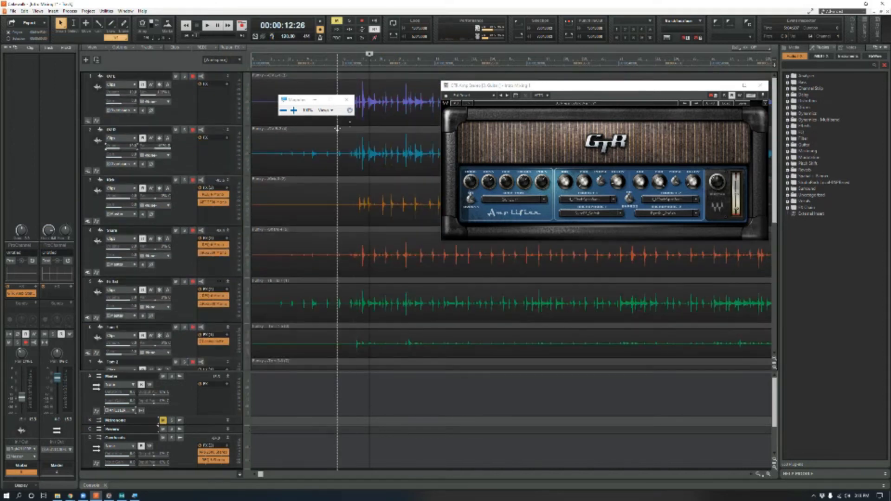
pyautogui.click(346, 99)
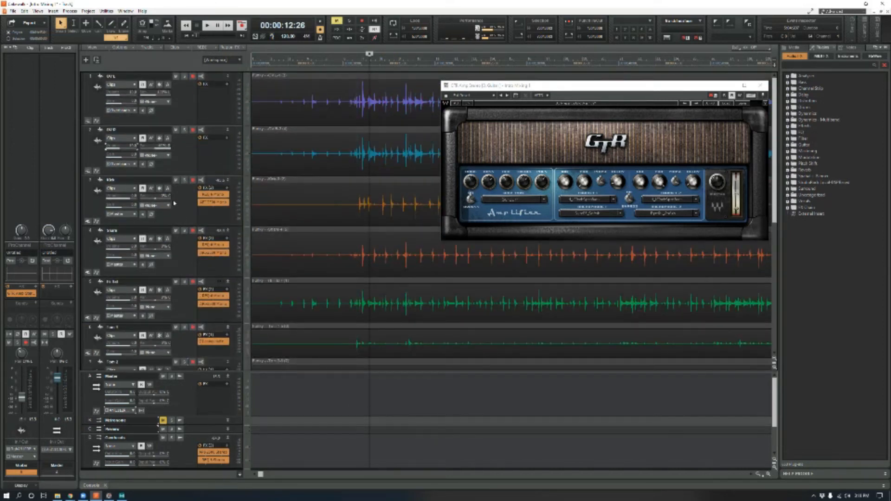
# - Solo and enlarge the Snare track with the playhead at 00:00:11:15, and close the GTR Amp Stereo window
pyautogui.click(184, 230)
pyautogui.moveTo(185, 275); pyautogui.dragTo(186, 295)
pyautogui.click(358, 63)
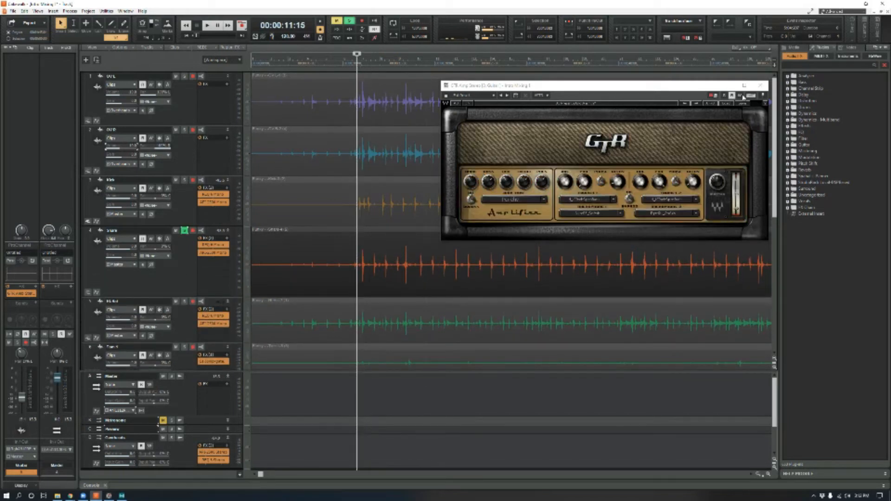
pyautogui.click(759, 86)
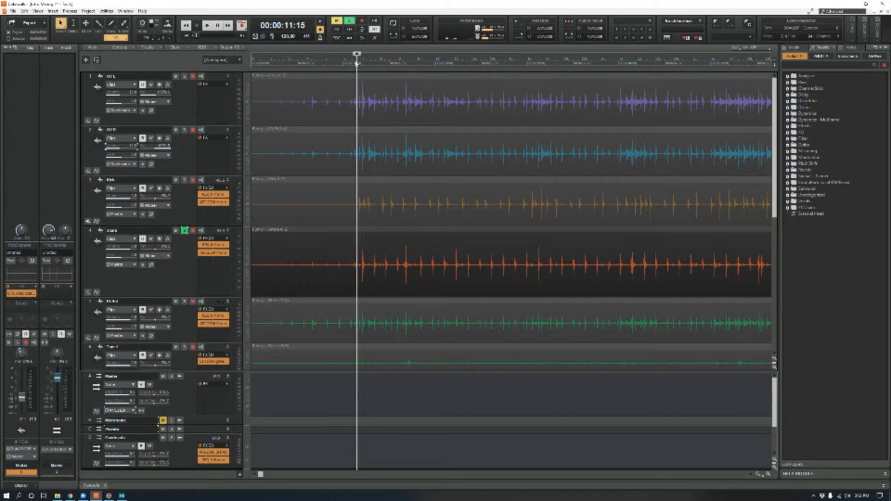
# - View the Snare track's REQ 6 Mono equalizer, show the track's automation lane and close the plug-in
pyautogui.doubleClick(220, 246)
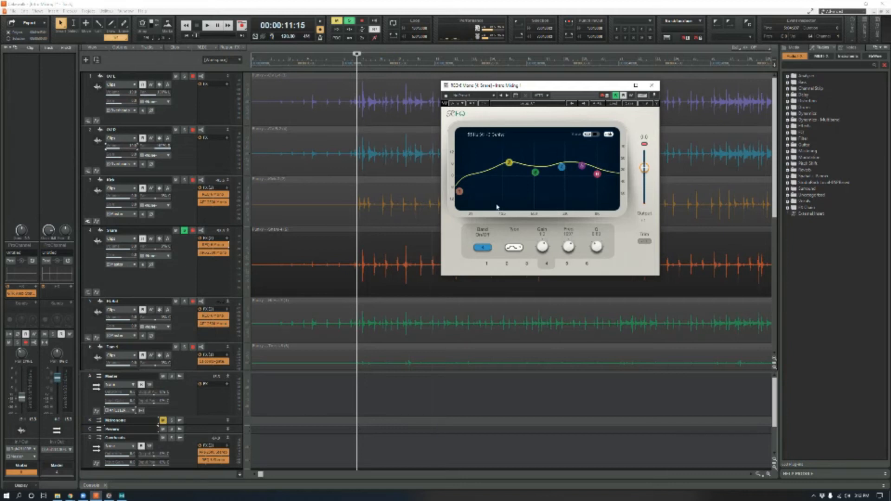
pyautogui.click(96, 292)
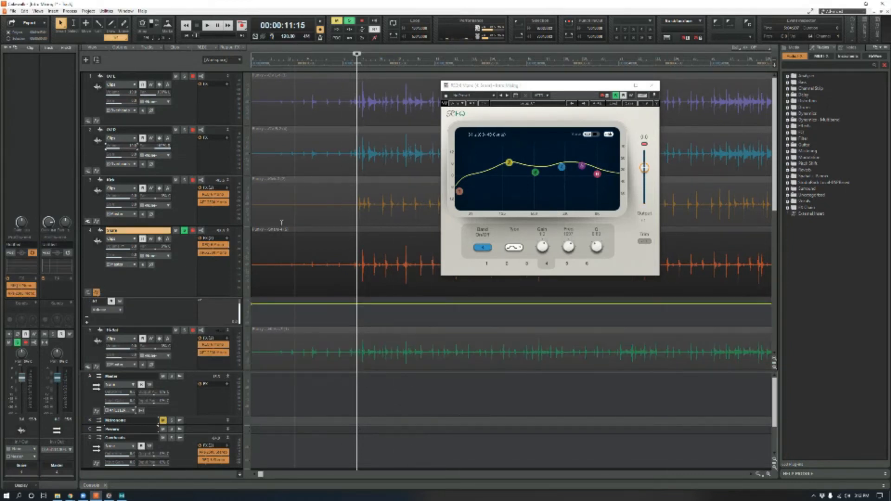
pyautogui.click(652, 85)
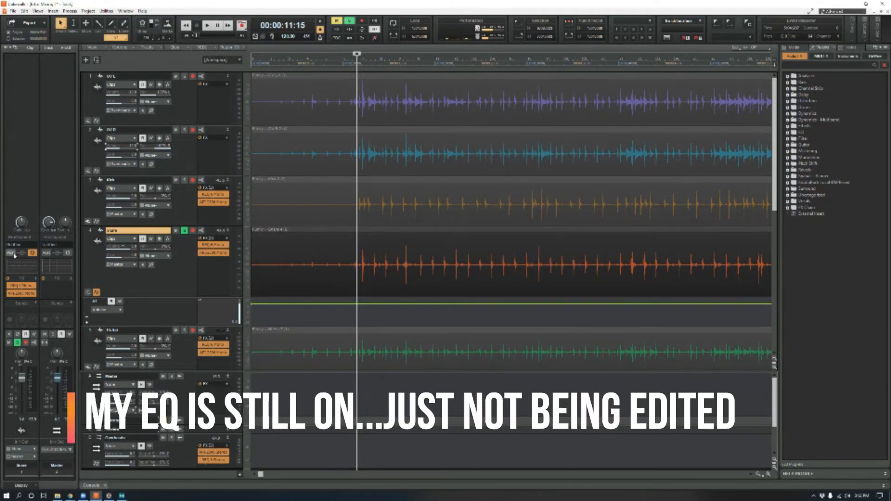
# - Examine the Snare's ProChannel equalizer at 200% magnification and return to the normal view
pyautogui.press('super')
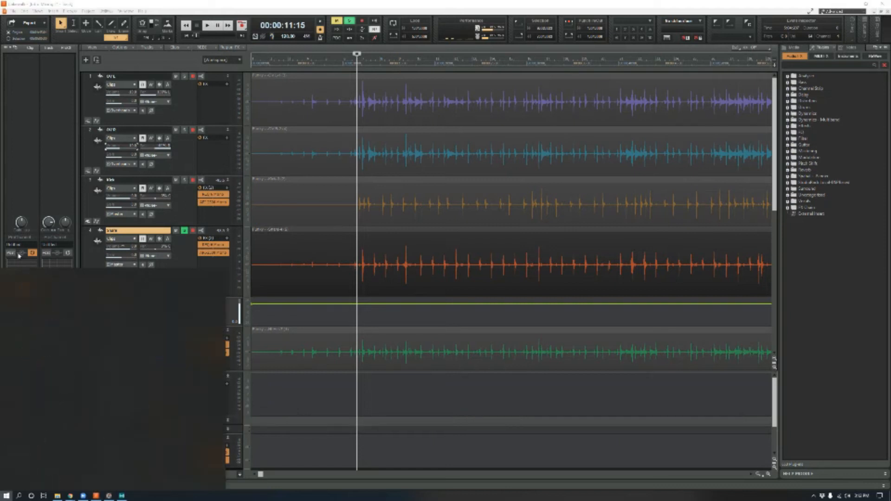
pyautogui.press('super')
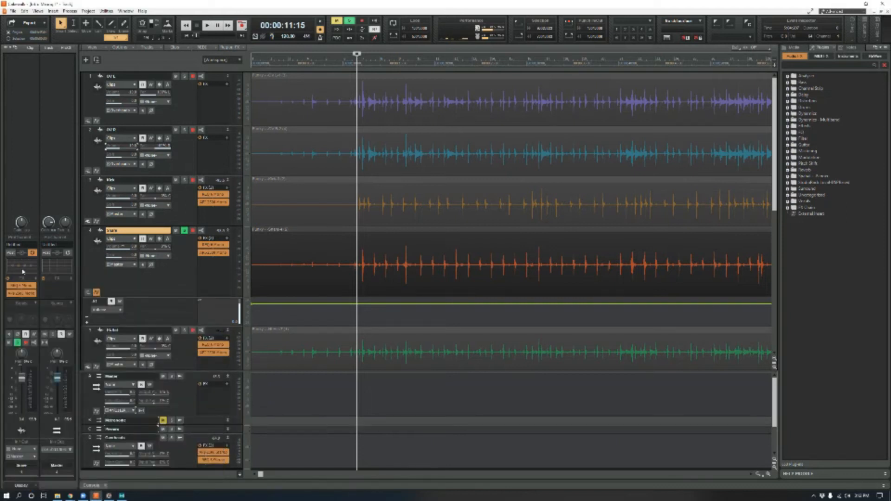
pyautogui.press('super+plus')
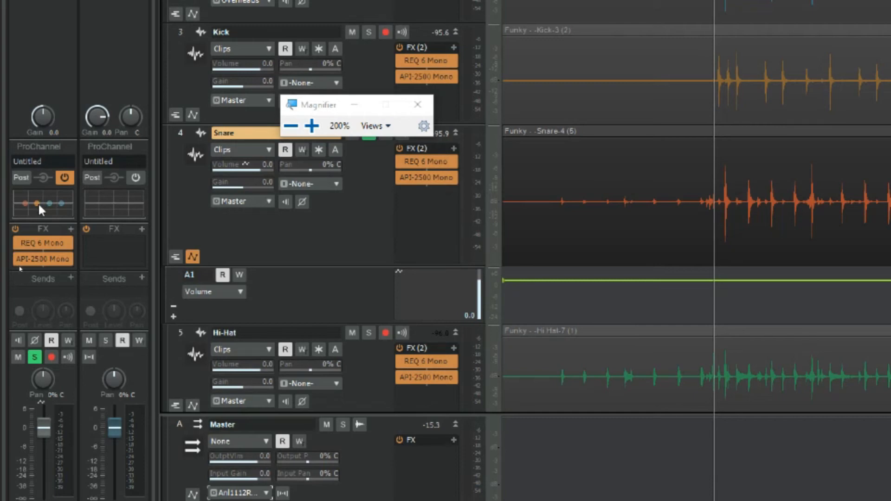
pyautogui.press('super+minus')
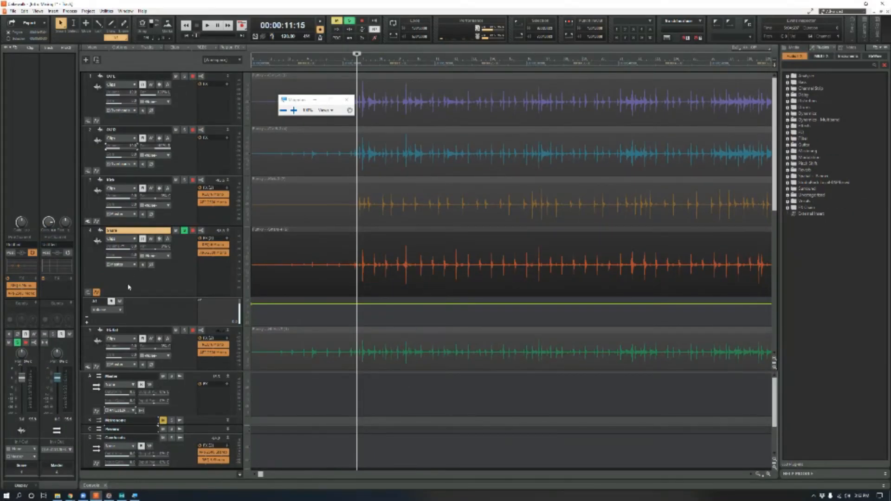
# - Assign the Snare track's automation lane to the ProChannel track equalizer's Enable parameter
pyautogui.click(97, 292)
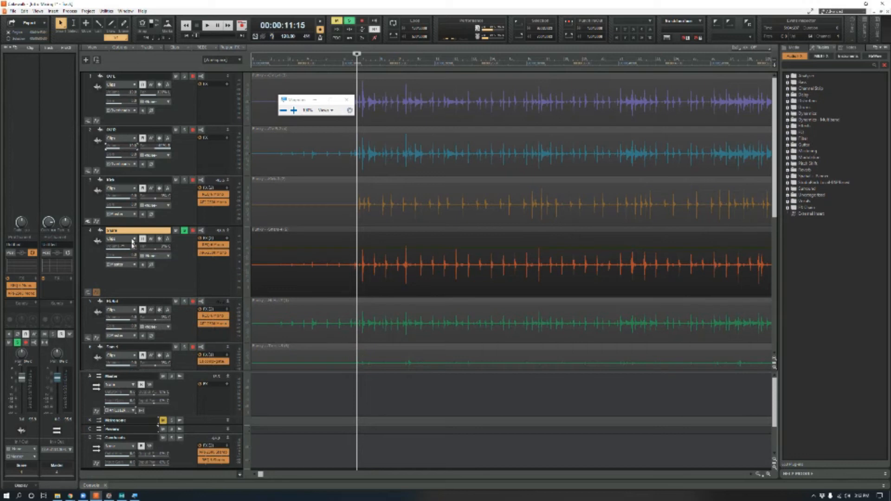
pyautogui.click(96, 292)
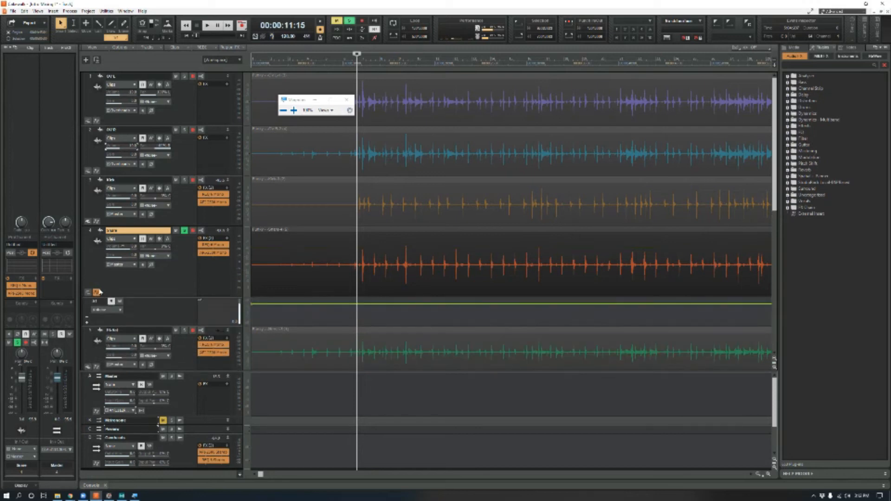
pyautogui.click(122, 310)
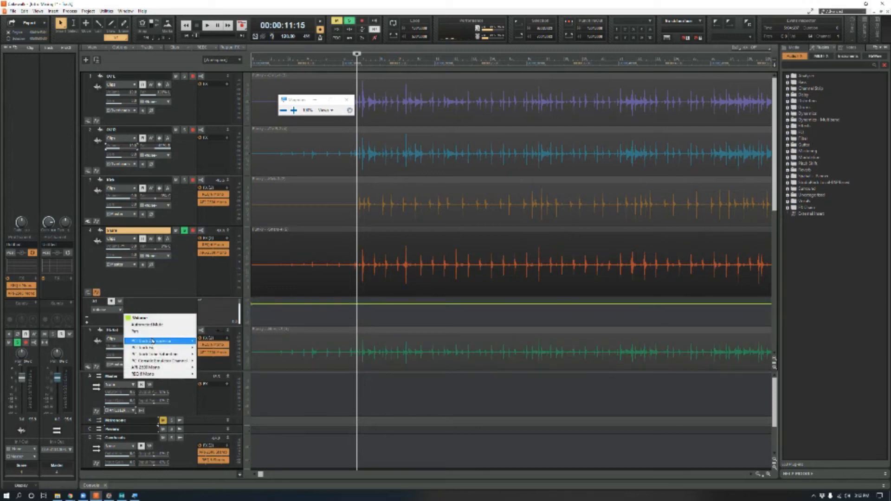
pyautogui.moveTo(167, 348)
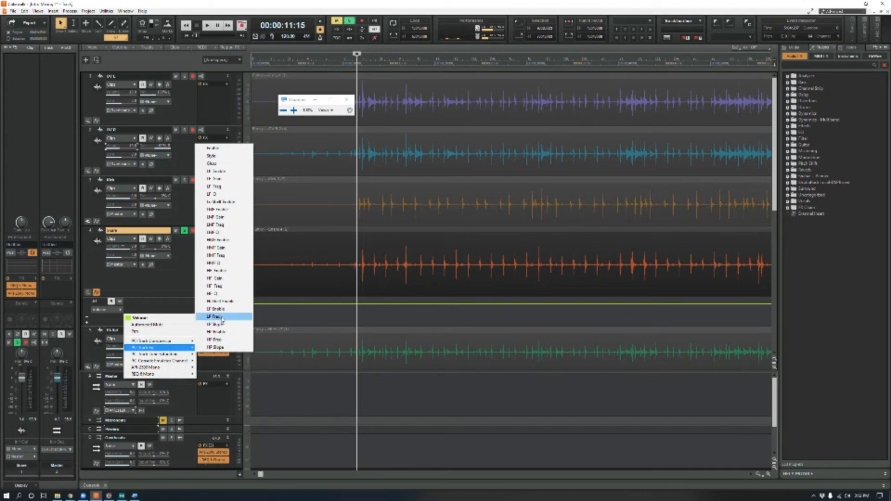
pyautogui.click(232, 148)
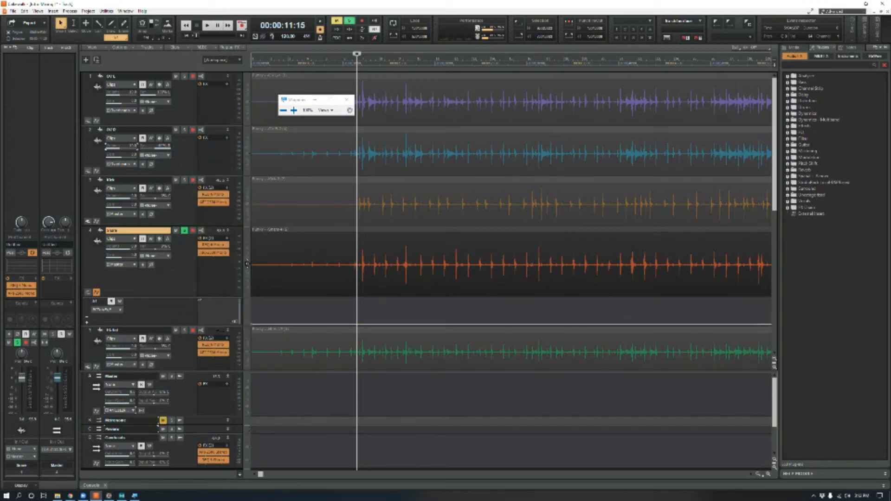
# - Draw the Enable envelope so the Snare's equalizer switches on at about 00:00:09:29 and stays on to the end of the drum audio
pyautogui.moveTo(341, 323); pyautogui.dragTo(345, 296)
pyautogui.click(343, 292)
pyautogui.click(757, 473)
pyautogui.click(758, 473)
pyautogui.click(757, 473)
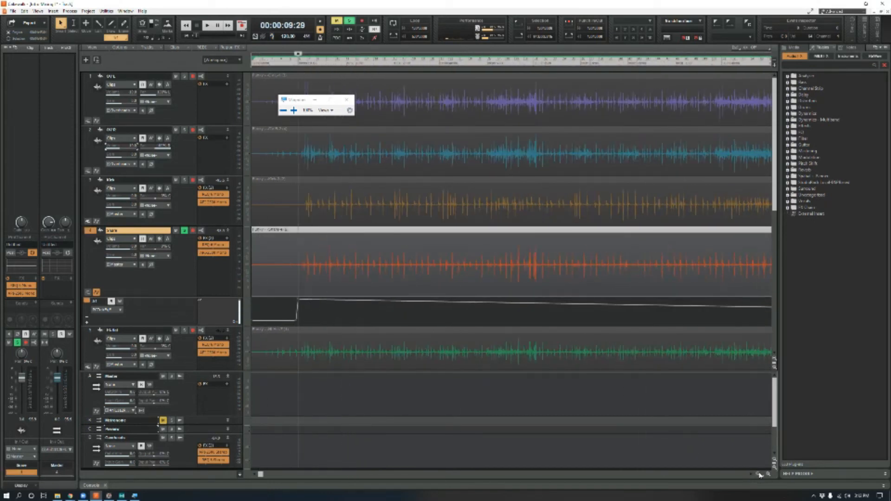
pyautogui.click(758, 474)
pyautogui.click(758, 474)
pyautogui.click(757, 473)
pyautogui.click(757, 473)
pyautogui.click(757, 473)
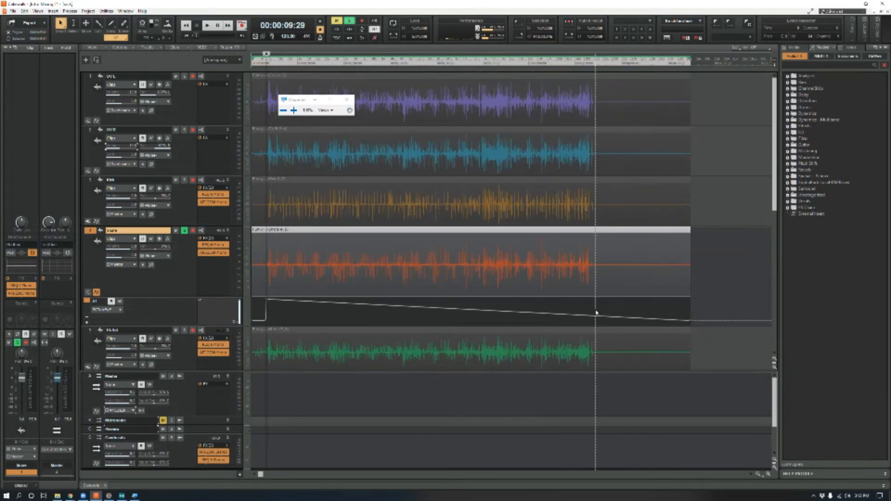
pyautogui.moveTo(596, 314); pyautogui.dragTo(596, 299)
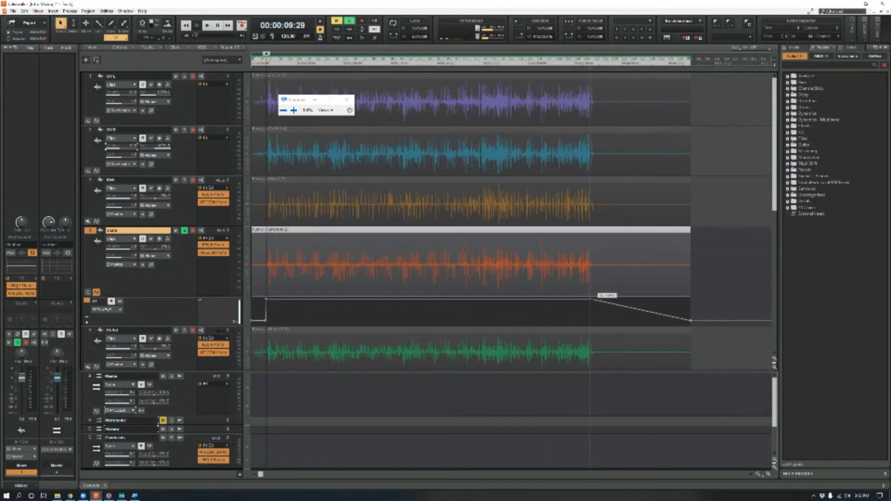
# - Place the playhead at 00:00:09:28, where the Snare's equalizer switches on
pyautogui.click(769, 473)
pyautogui.click(768, 473)
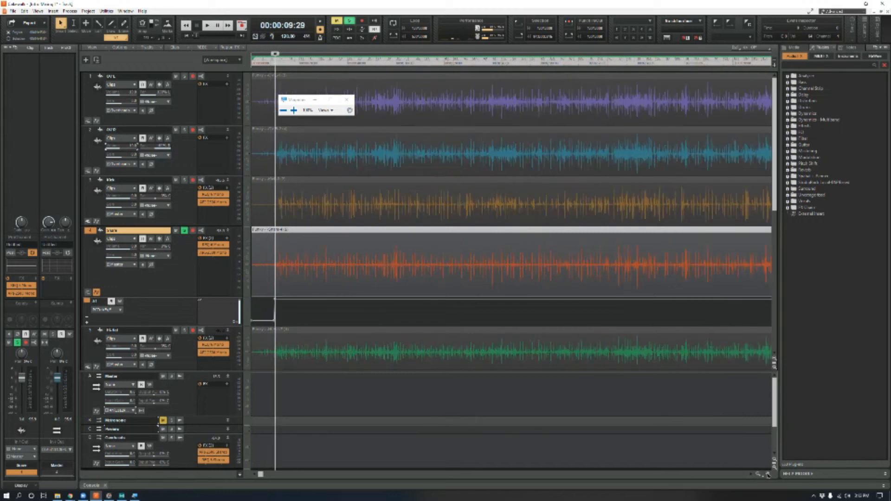
pyautogui.click(769, 474)
pyautogui.click(768, 473)
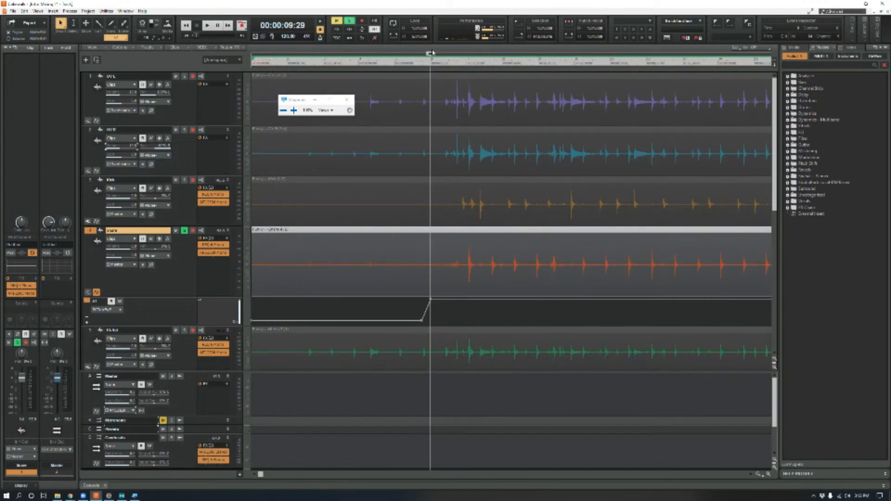
pyautogui.click(429, 65)
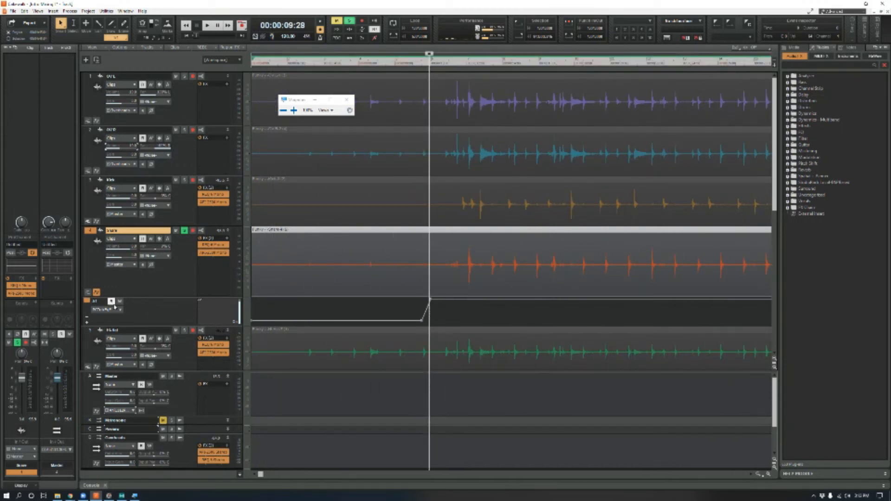
# - Switch the lane to the equalizer's HF Gain parameter and draw a short upward ramp at the first main snare hit
pyautogui.click(125, 314)
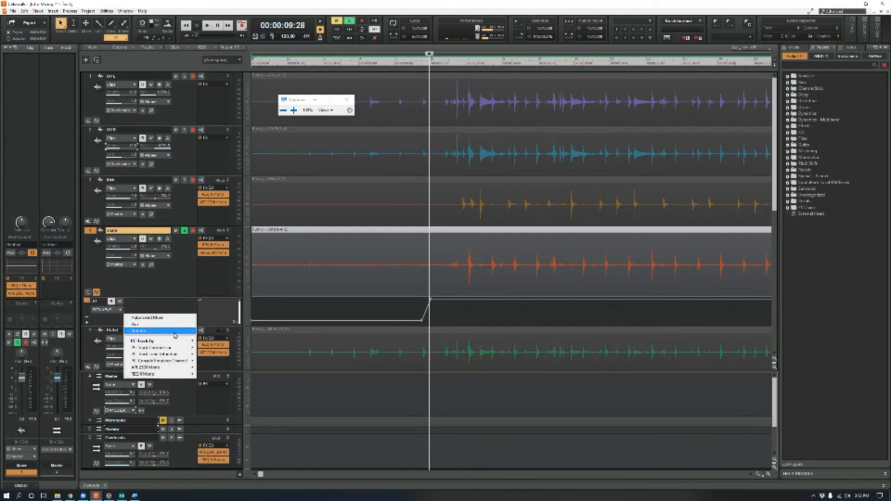
pyautogui.moveTo(176, 343)
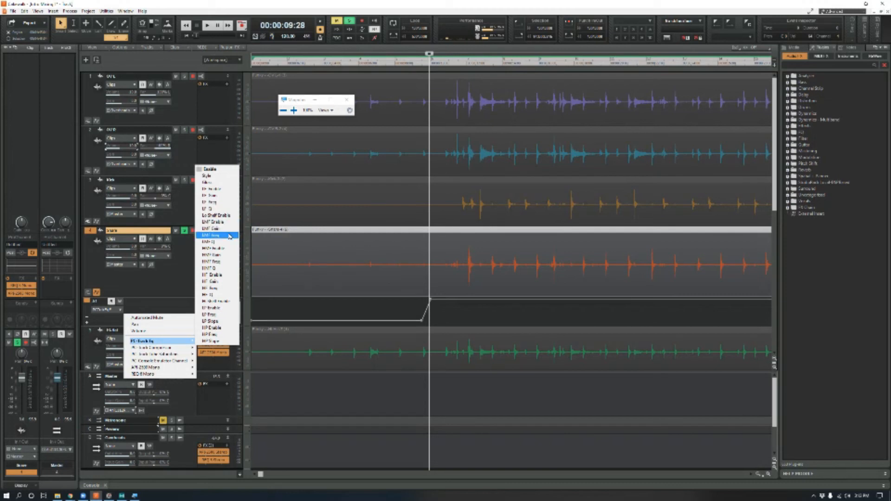
pyautogui.click(223, 282)
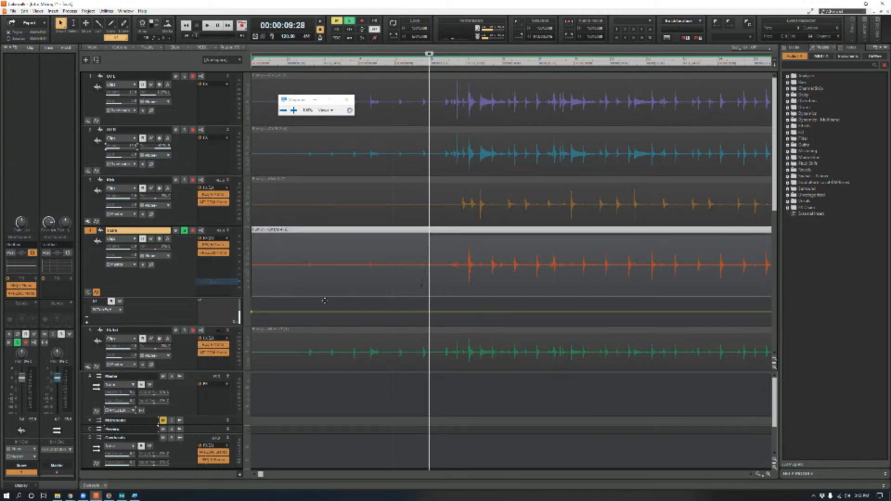
pyautogui.click(467, 311)
pyautogui.moveTo(478, 314); pyautogui.dragTo(476, 299)
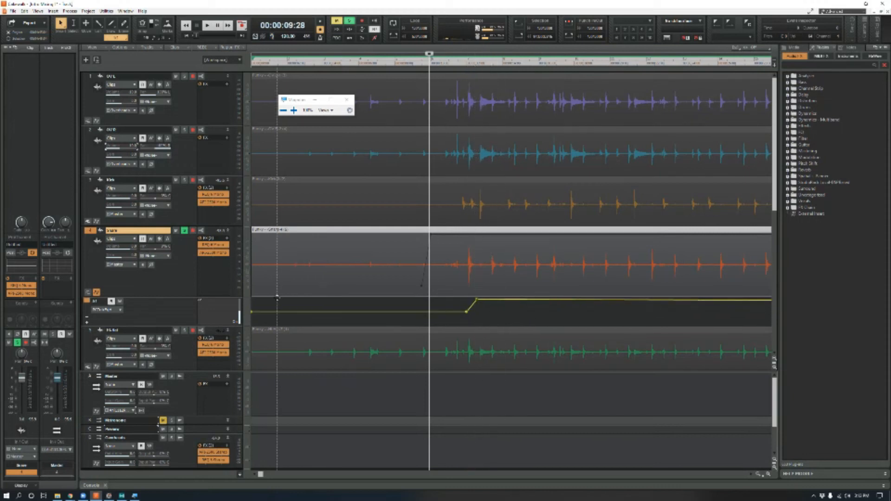
# - Switch the lane to the equalizer's HF Enable parameter and audition the Snare from 00:00:11:25
pyautogui.click(463, 66)
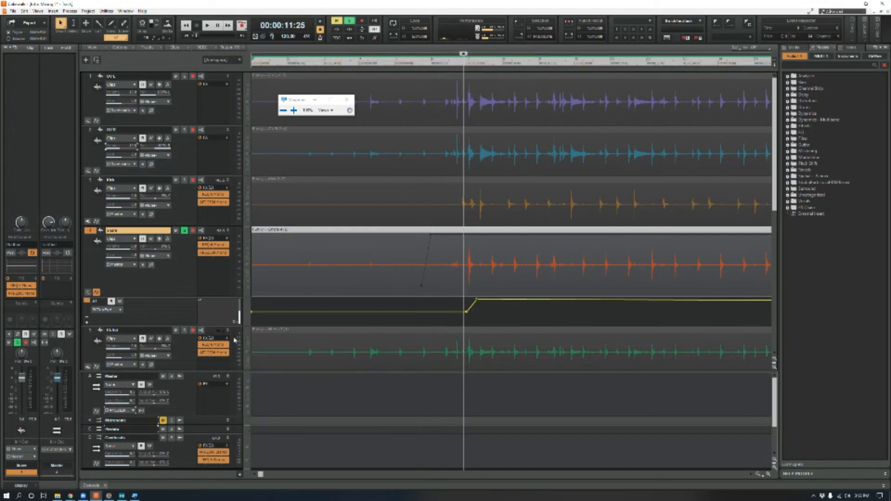
pyautogui.click(119, 311)
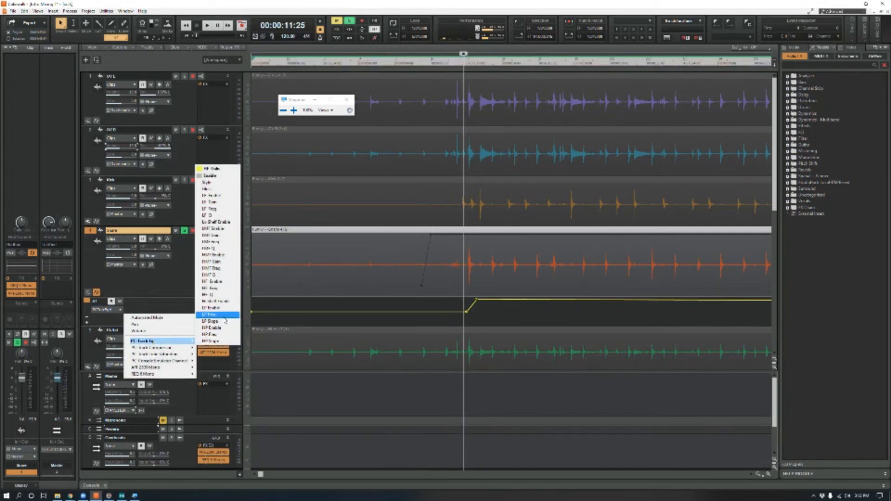
pyautogui.click(225, 284)
pyautogui.press('space')
pyautogui.press('space')
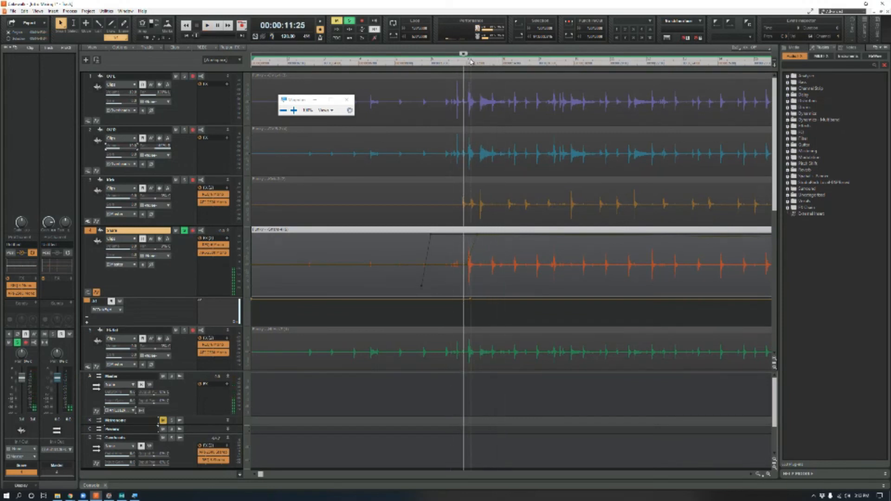
# - With the playhead at 00:00:11:10, return the lane to HF Gain and stretch its ramp into a long gradual rise
pyautogui.click(453, 67)
pyautogui.click(119, 310)
pyautogui.moveTo(160, 340)
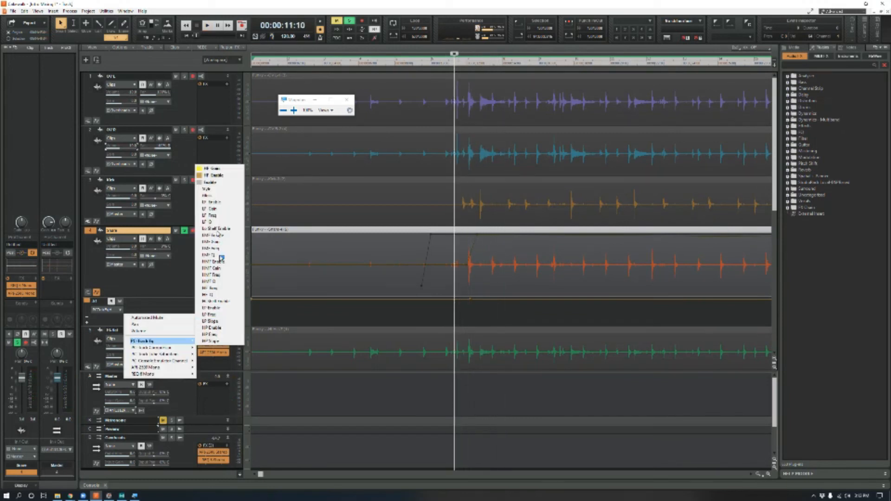
pyautogui.click(225, 170)
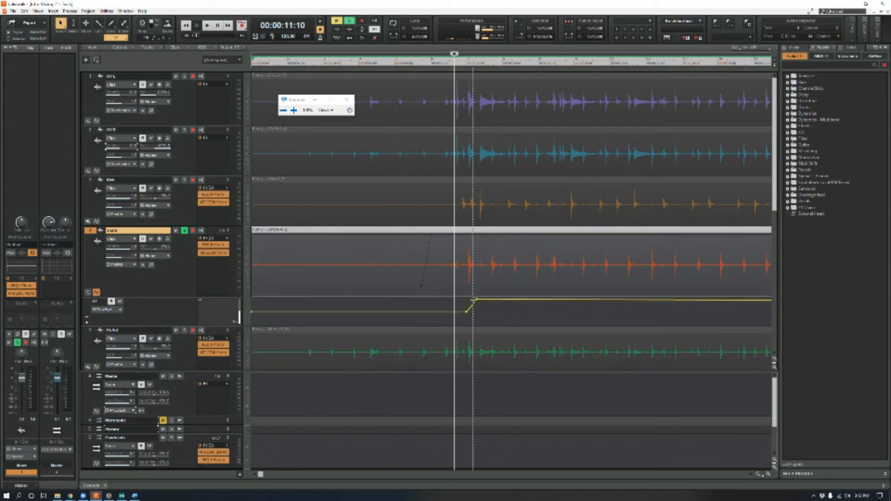
pyautogui.moveTo(479, 300); pyautogui.dragTo(677, 299)
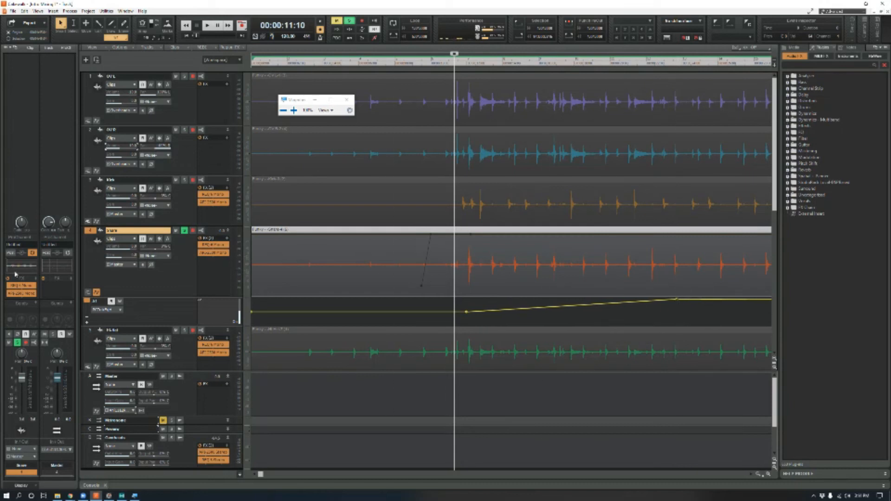
# - Play the Snare at 300% magnification to observe the ProChannel equalizer curve follow the HF Gain envelope, and return to normal view
pyautogui.press('super+plus')
pyautogui.press('super+plus')
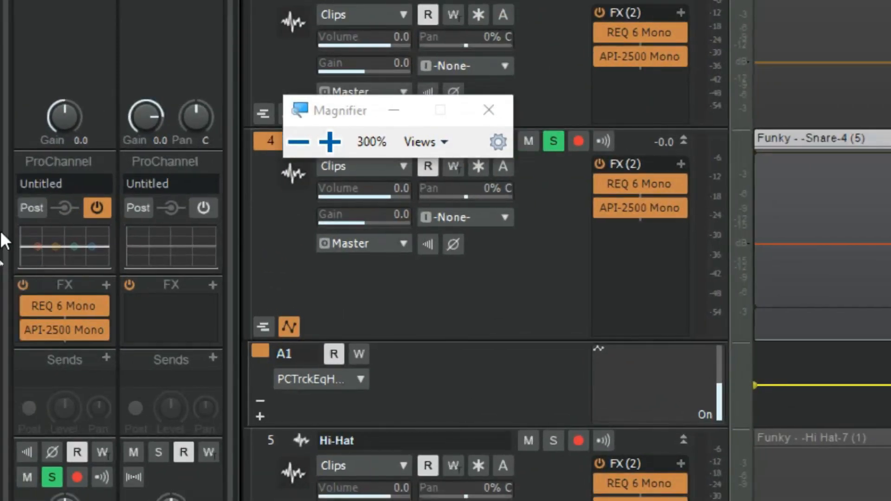
pyautogui.press('space')
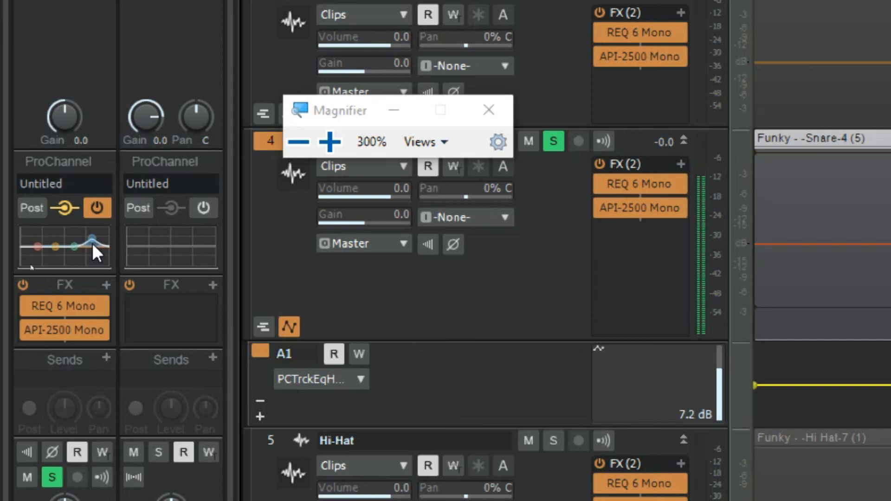
pyautogui.press('space')
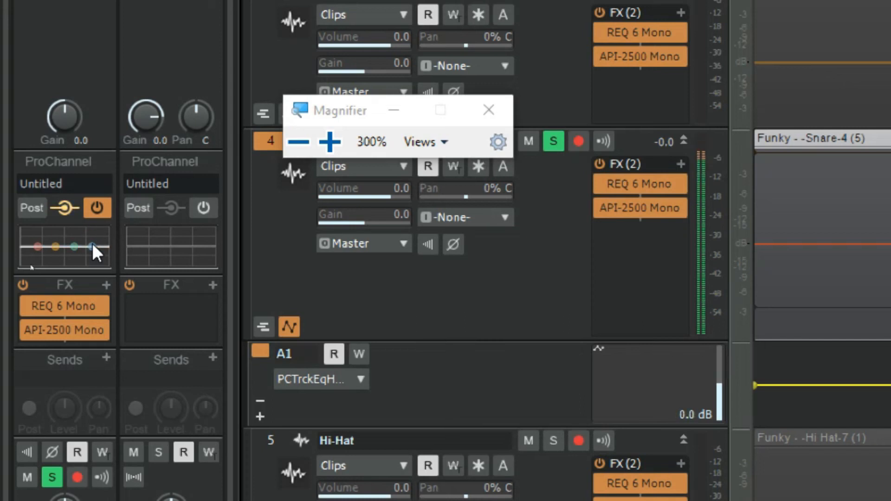
pyautogui.press('super+minus')
pyautogui.press('super+minus')
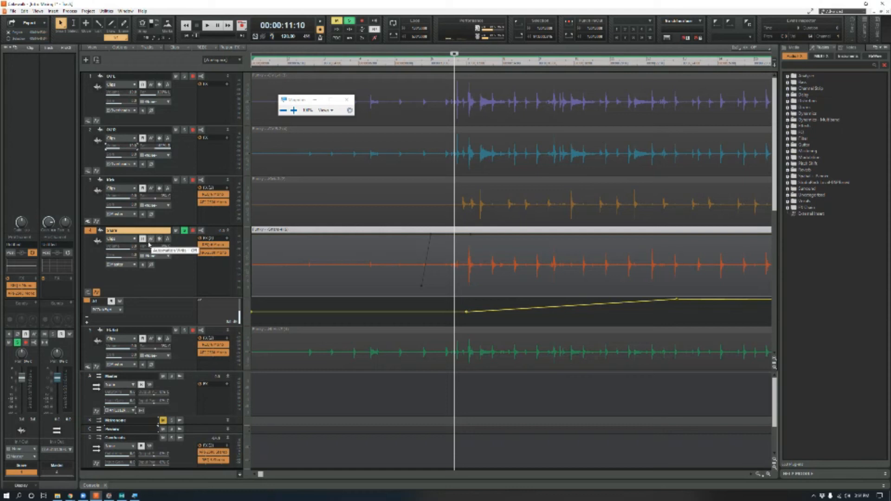
# - Enable automation write on the Snare track
pyautogui.press('super+plus')
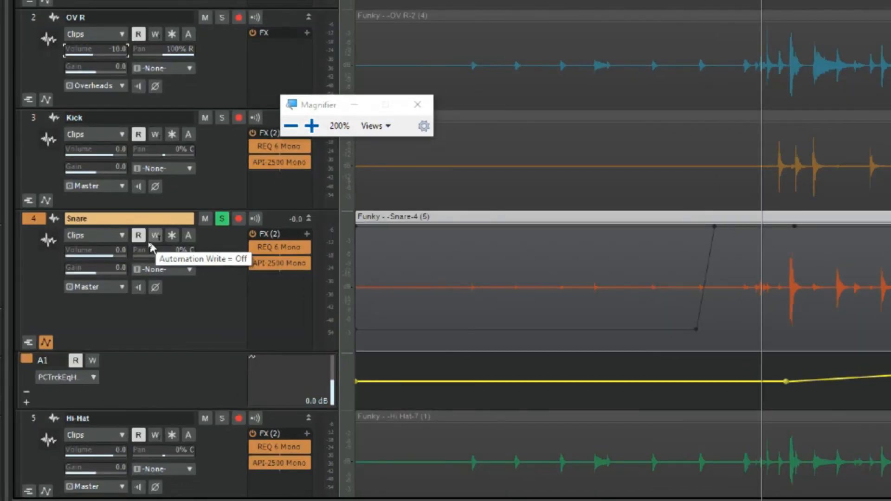
pyautogui.click(155, 236)
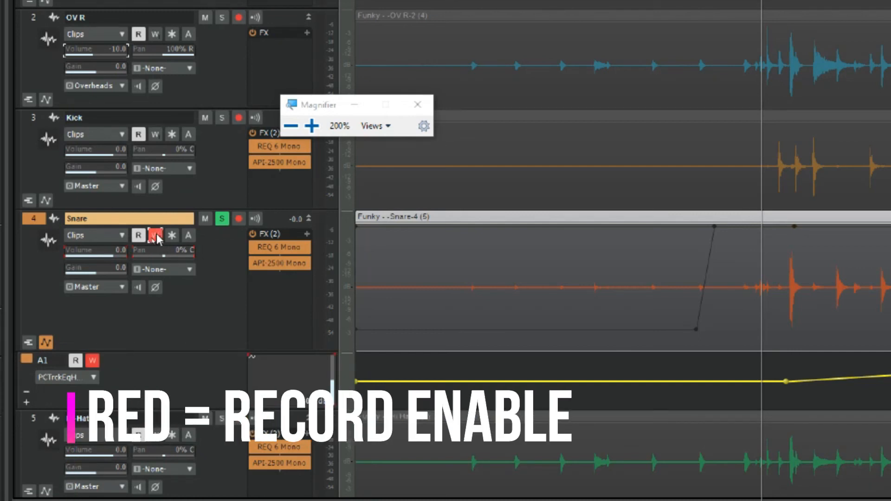
pyautogui.press('super+minus')
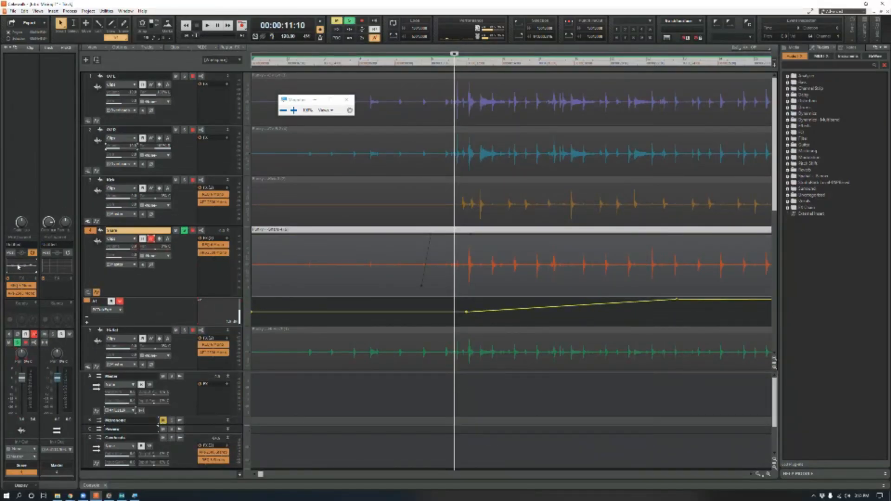
# - Record equalizer automation by moving the Snare's ProChannel EQ bands during playback at 300% magnification, and return to normal view
pyautogui.press('super+plus')
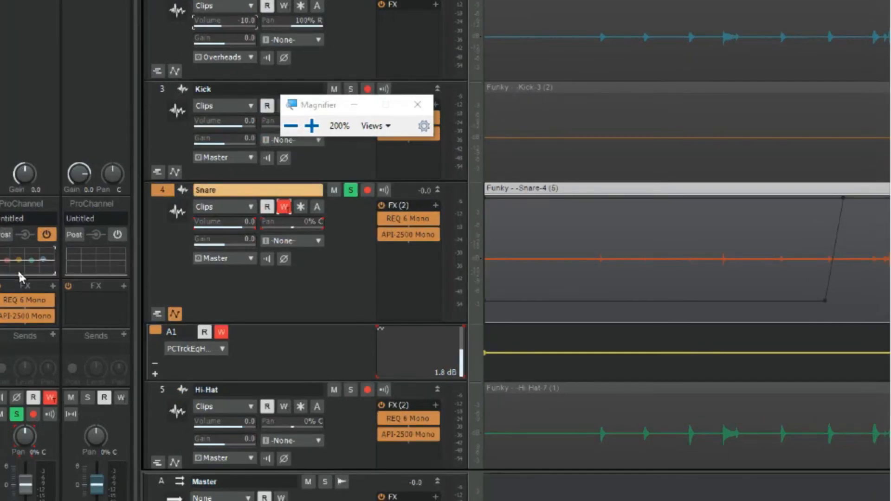
pyautogui.press('super+plus')
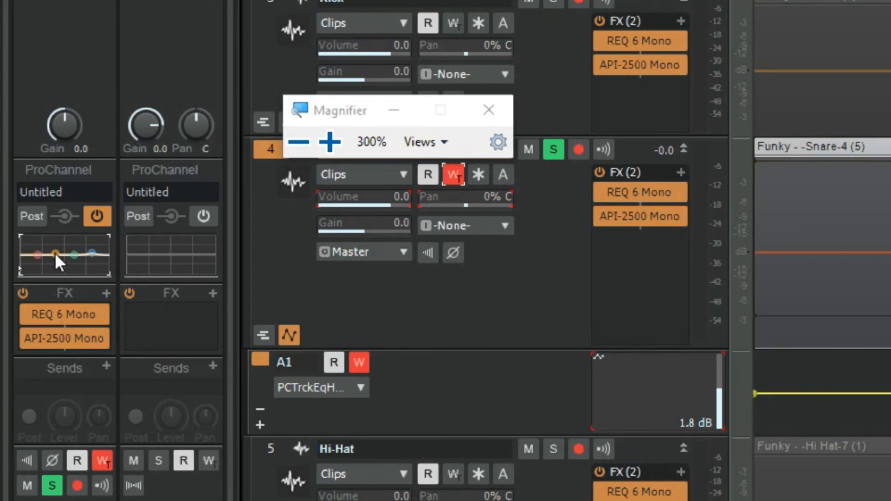
pyautogui.press('space')
pyautogui.moveTo(56, 254)
pyautogui.mouseDown()
pyautogui.moveTo(55, 238)
pyautogui.moveTo(74, 258)
pyautogui.moveTo(75, 274)
pyautogui.moveTo(37, 255)
pyautogui.moveTo(55, 244)
pyautogui.moveTo(58, 253)
pyautogui.mouseUp()
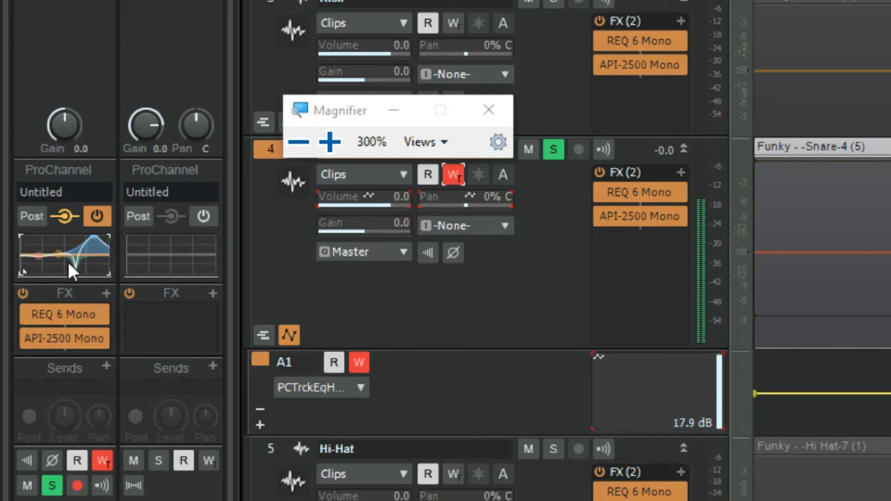
pyautogui.moveTo(76, 272); pyautogui.dragTo(77, 251)
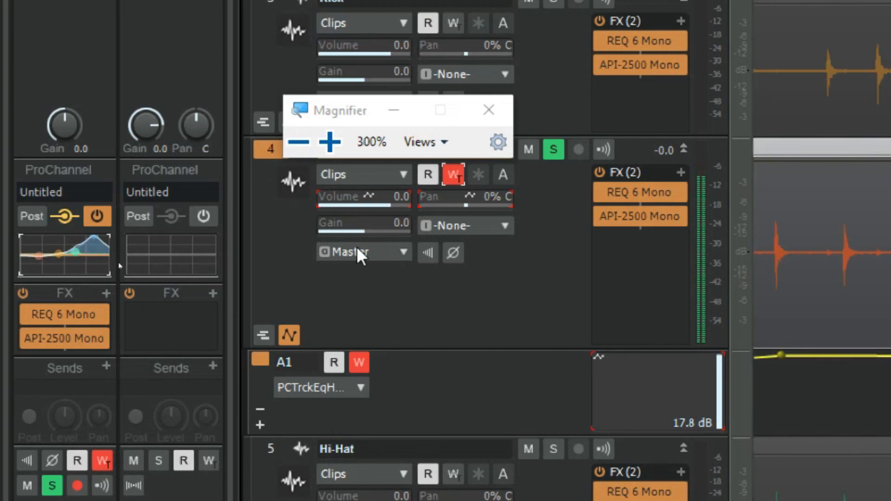
pyautogui.press('space')
pyautogui.press('super+minus')
pyautogui.press('super+minus')
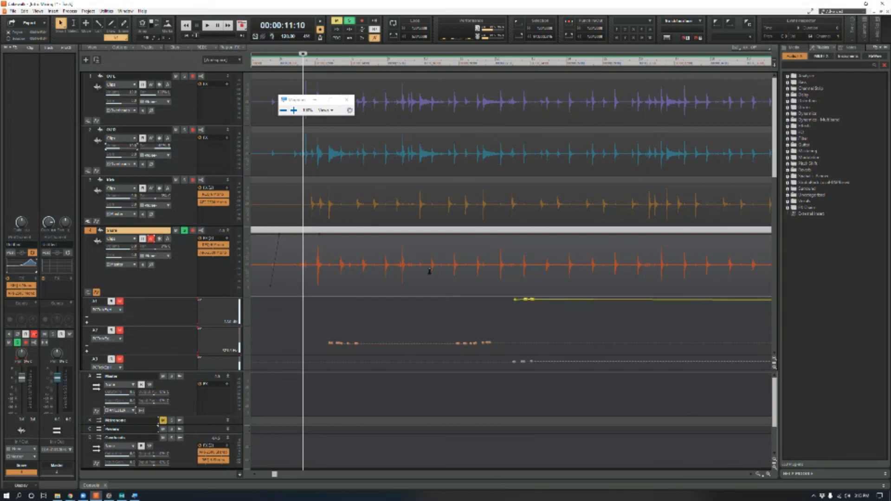
# - Play back the Snare's recorded equalizer automation from 00:00:12:01
pyautogui.click(316, 62)
pyautogui.press('space')
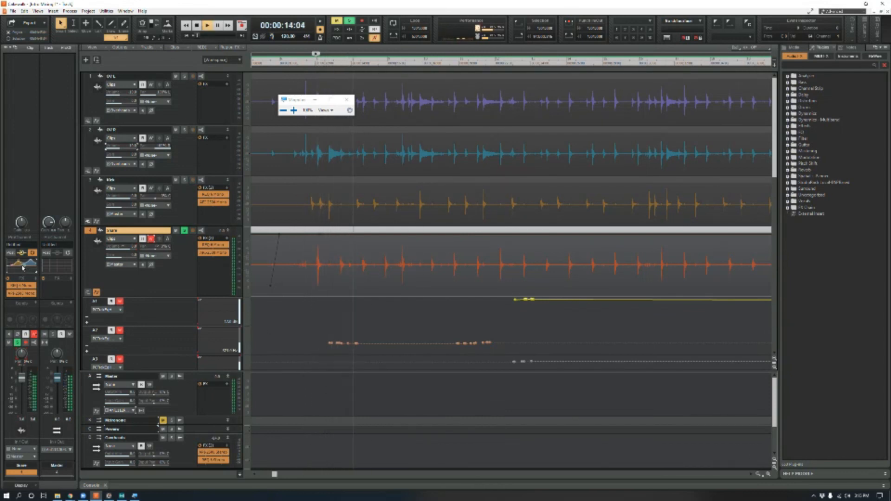
pyautogui.press('space')
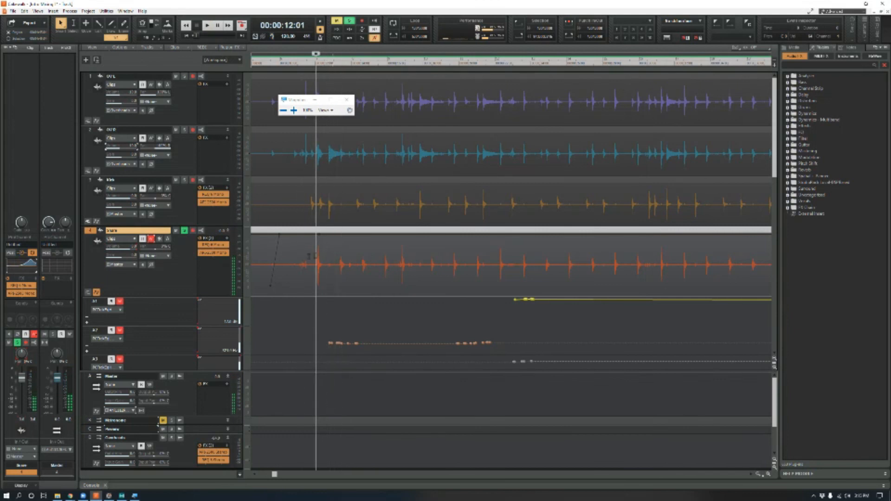
pyautogui.press('space')
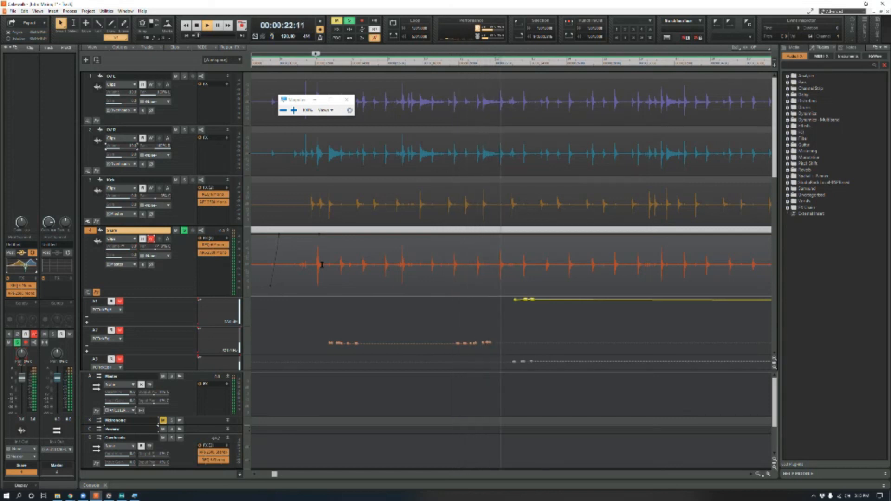
# - Stop playback and collapse the Snare's automation lanes to view the recorded equalizer envelopes together over its waveform
pyautogui.press('space')
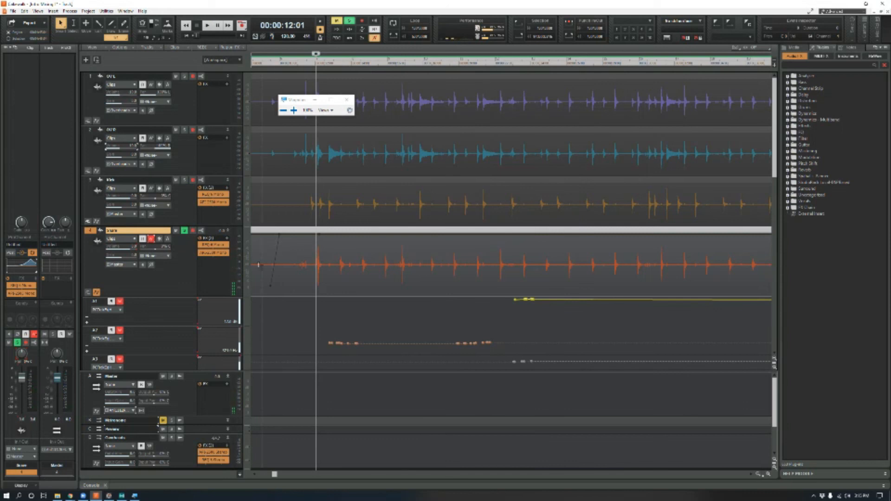
pyautogui.click(97, 293)
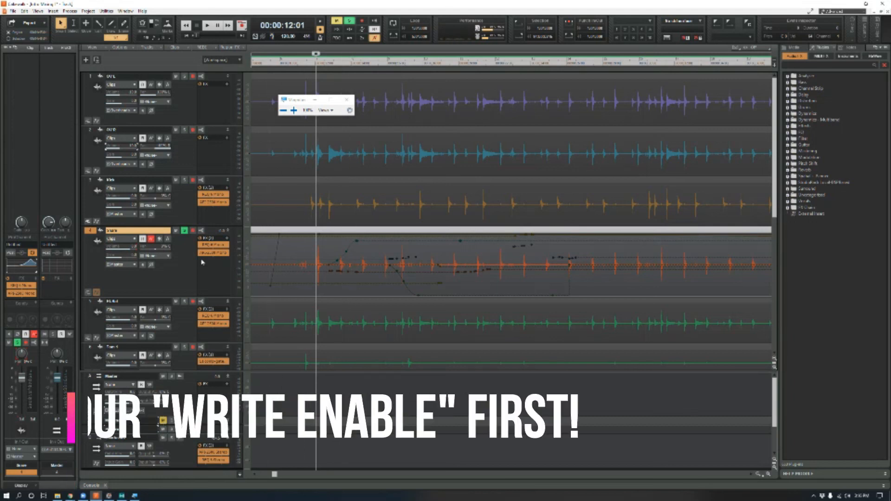
pyautogui.moveTo(25, 266); pyautogui.dragTo(28, 261)
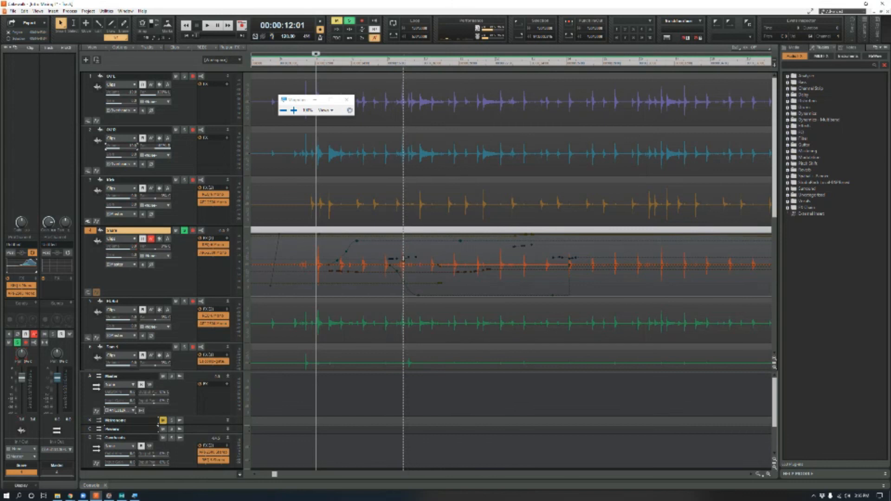
pyautogui.click(403, 264)
pyautogui.click(395, 256)
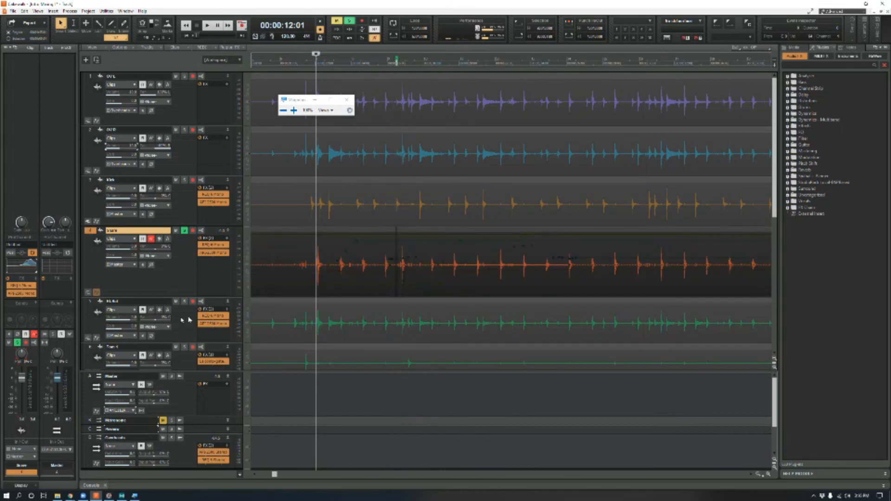
# - Raise a recorded node near the end of the Snare's A2 automation lane and place the playhead at 00:00:21:23
pyautogui.click(97, 292)
pyautogui.moveTo(474, 343); pyautogui.dragTo(474, 327)
pyautogui.click(490, 336)
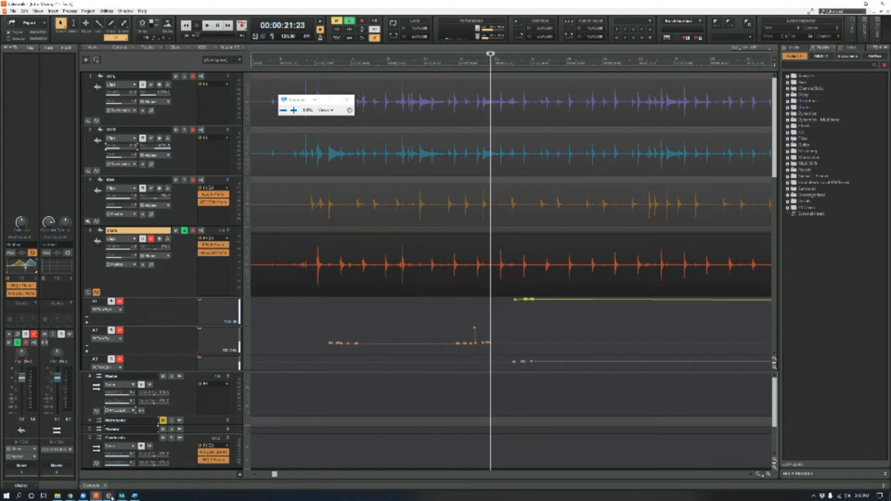
pyautogui.moveTo(111, 498)
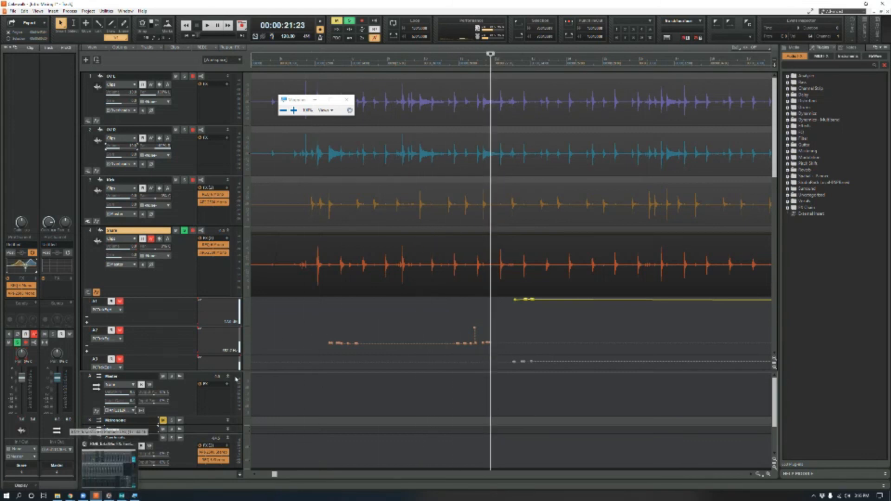